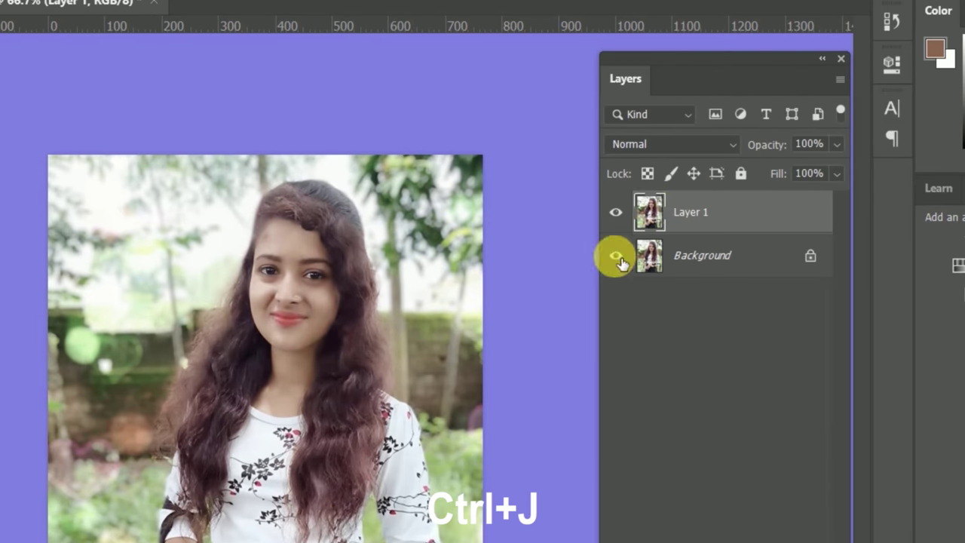
Step: Hide the original Background layer so only the duplicated Layer 1 portrait shows
{"action": "left_click", "coordinate": [616, 255]}
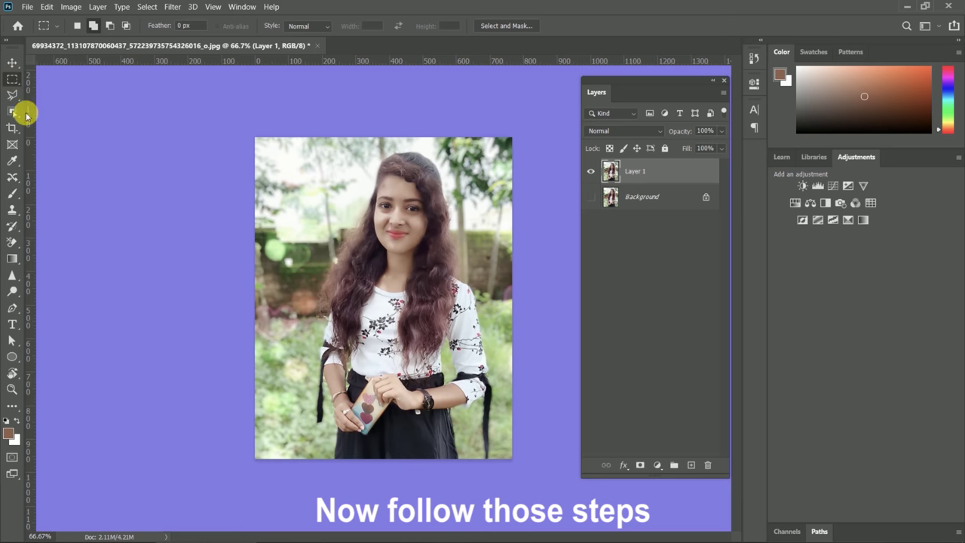
Step: Copy a rectangle from the photo's top-left corner onto a new Layer 2 and check it
{"action": "left_click_drag", "start_coordinate": [259, 141], "coordinate": [354, 284]}
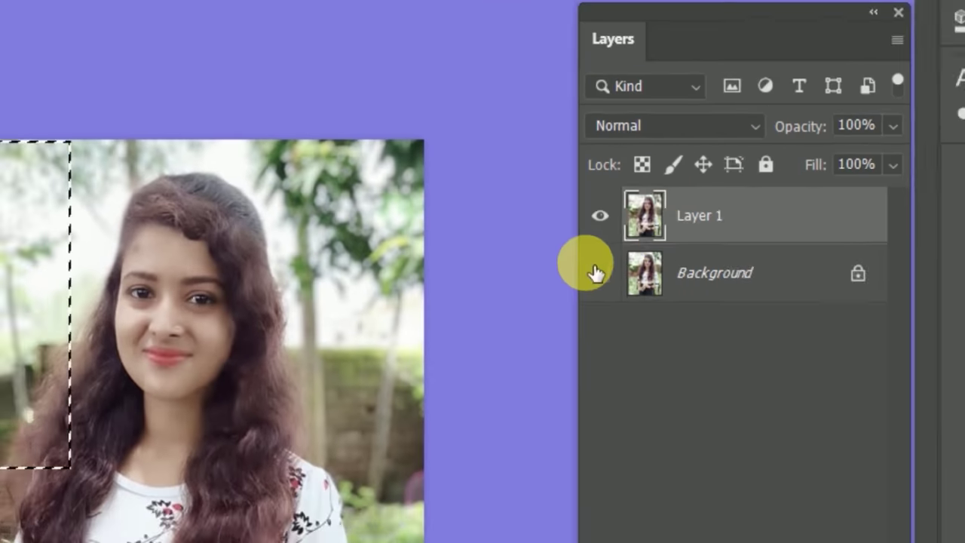
{"action": "key", "text": "ctrl+j"}
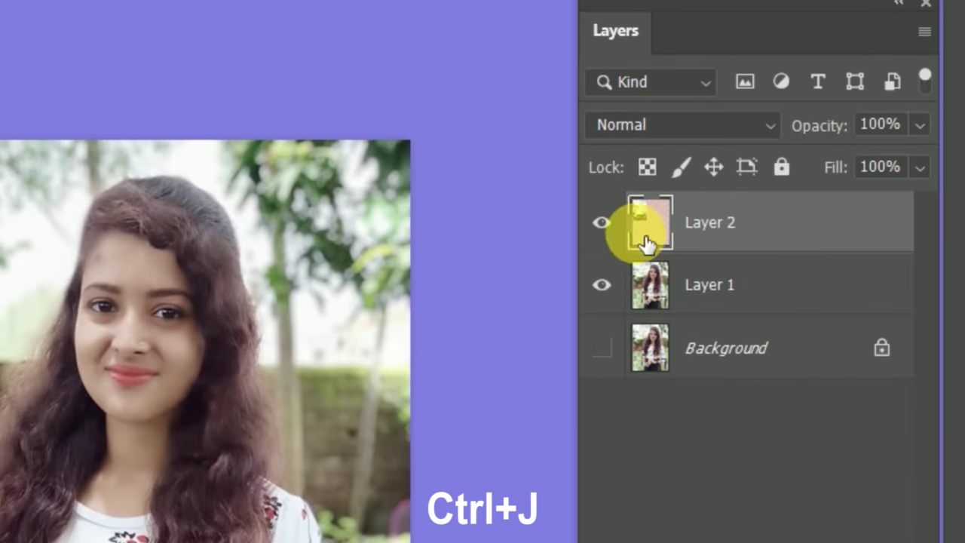
{"action": "left_click", "coordinate": [603, 286]}
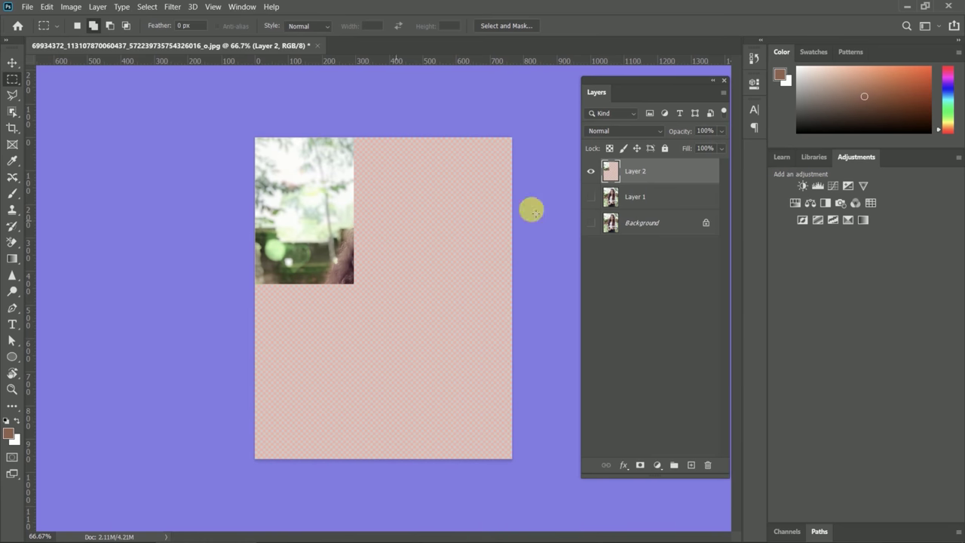
Step: Reselect Layer 1 and marquee a rectangle from the photo's top down to the face
{"action": "left_click", "coordinate": [590, 197]}
{"action": "left_click", "coordinate": [612, 185], "text": "alt"}
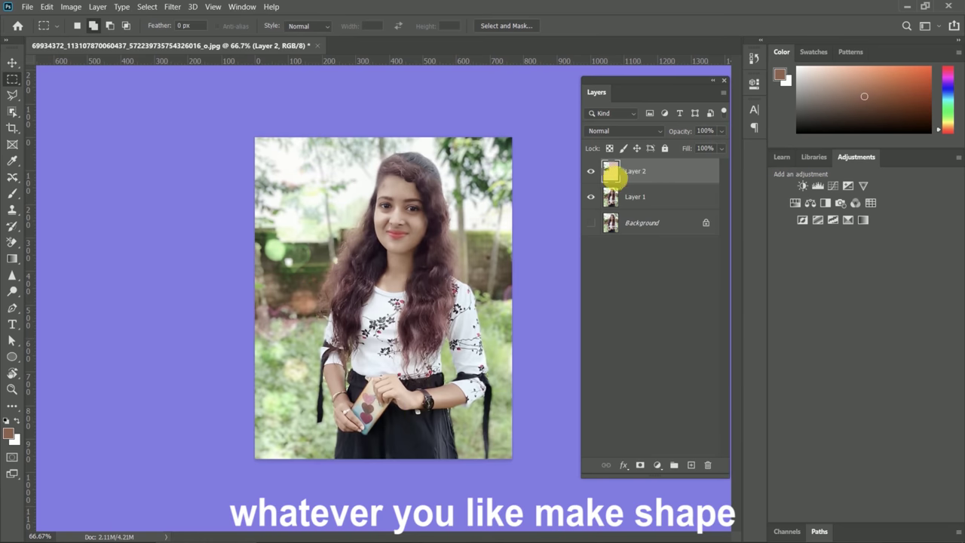
{"action": "left_click", "coordinate": [611, 200]}
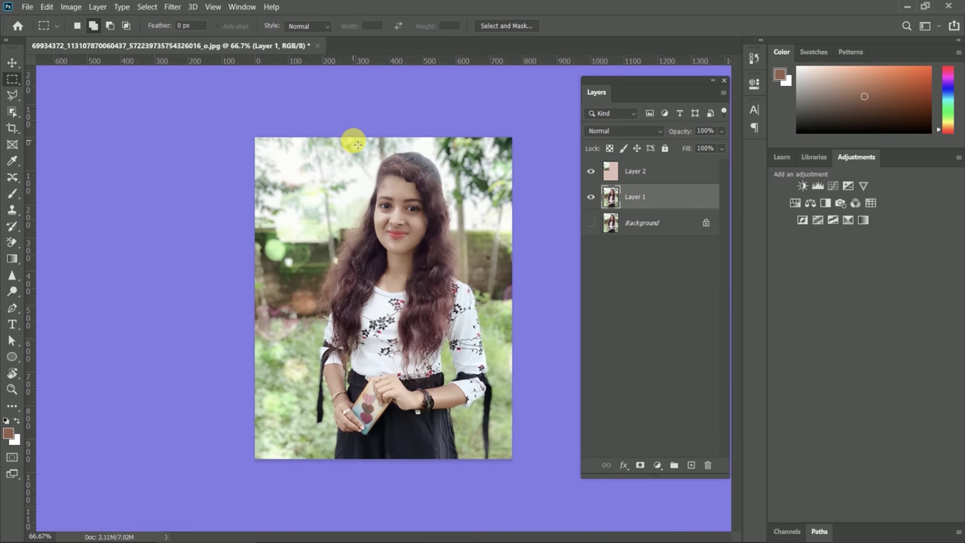
{"action": "mouse_move", "coordinate": [354, 139]}
{"action": "left_mouse_down"}
{"action": "mouse_move", "coordinate": [460, 243]}
{"action": "mouse_move", "coordinate": [469, 235]}
{"action": "mouse_move", "coordinate": [441, 263]}
{"action": "mouse_move", "coordinate": [426, 259]}
{"action": "left_mouse_up"}
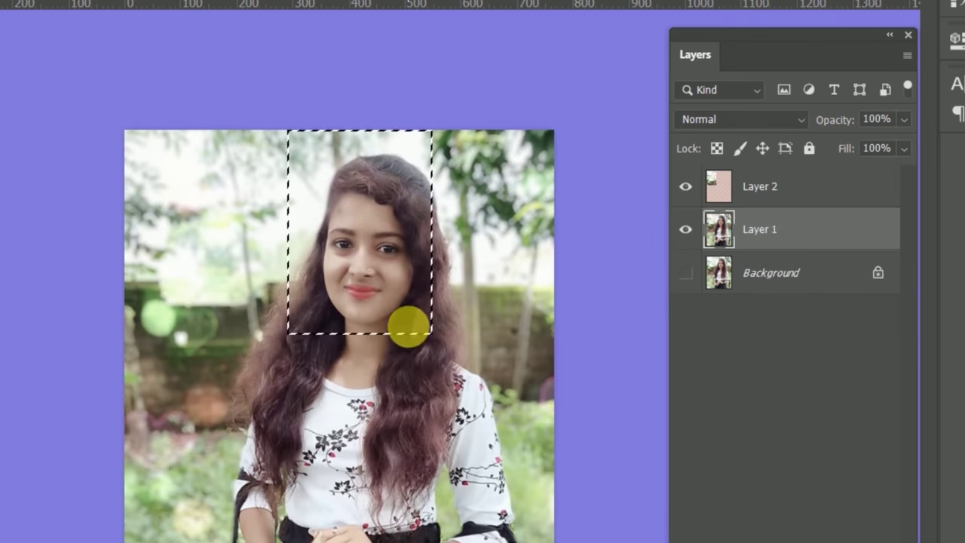
Step: Copy the face area and another outlined rectangle onto their own layers
{"action": "key", "text": "ctrl+j"}
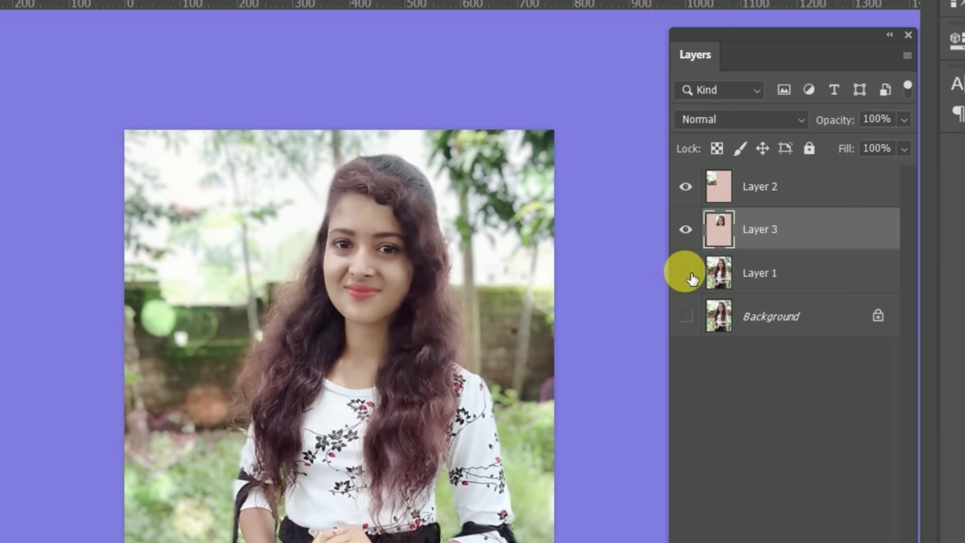
{"action": "left_click", "coordinate": [688, 274]}
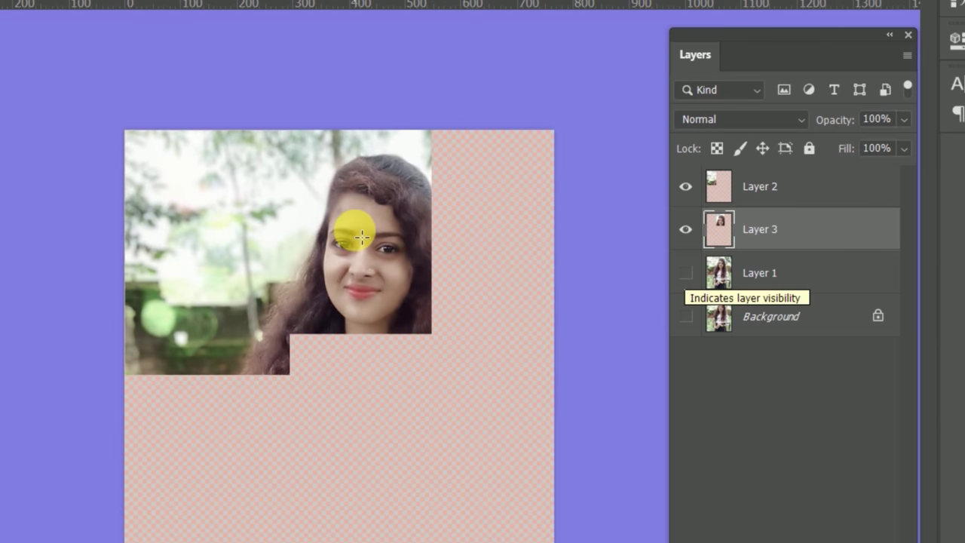
{"action": "left_click_drag", "start_coordinate": [686, 228], "coordinate": [686, 273]}
{"action": "left_click", "coordinate": [719, 186], "text": "ctrl"}
{"action": "left_click", "coordinate": [718, 272]}
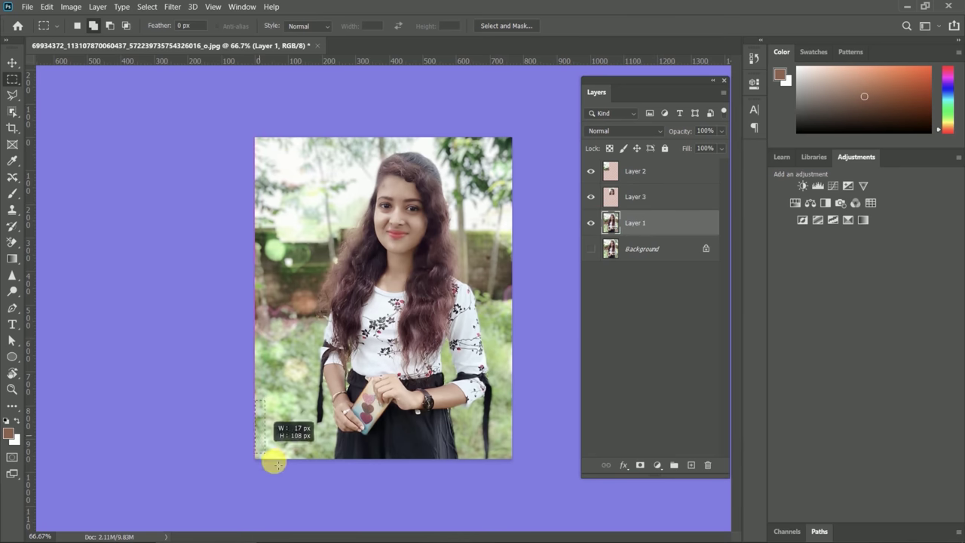
{"action": "key", "text": "ctrl+j"}
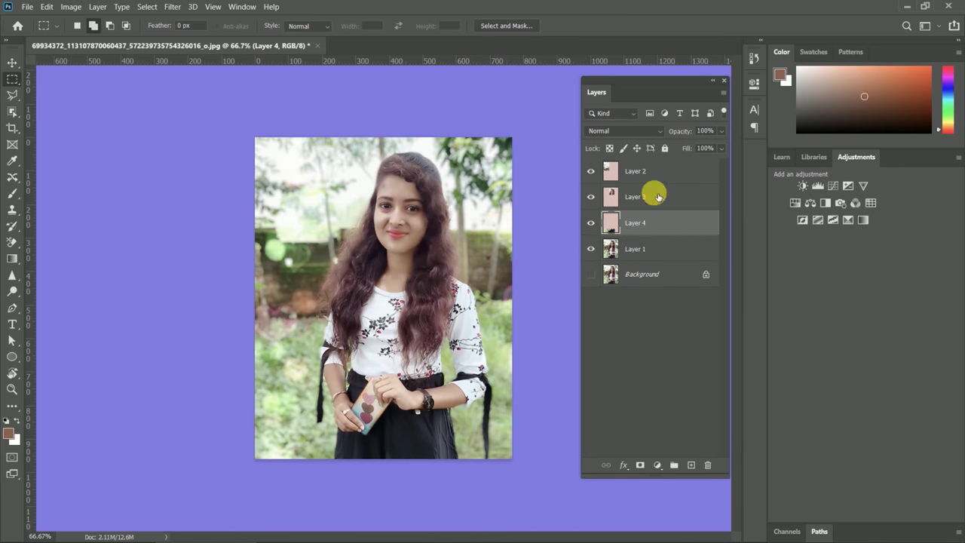
Step: Copy a two-rectangle lower-left selection and a rectangle around the head onto new layers
{"action": "left_click", "coordinate": [610, 222], "text": "ctrl"}
{"action": "left_click_drag", "start_coordinate": [255, 328], "coordinate": [333, 400]}
{"action": "left_click", "coordinate": [617, 251]}
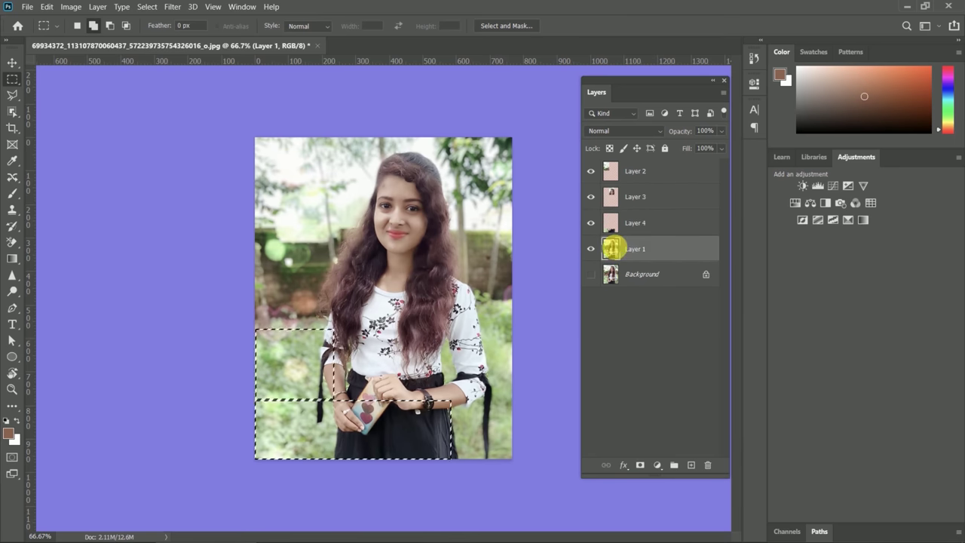
{"action": "key", "text": "ctrl+j"}
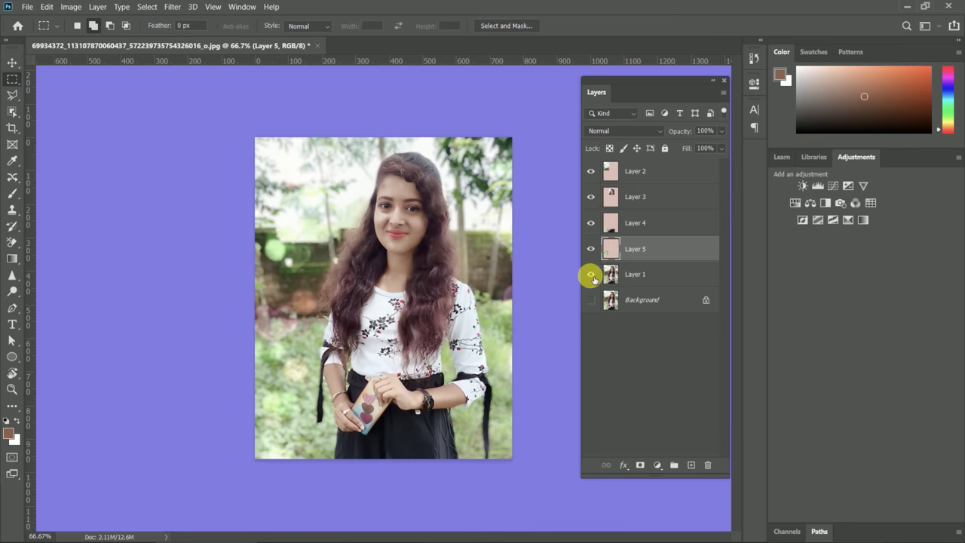
{"action": "left_click", "coordinate": [609, 195]}
{"action": "mouse_move", "coordinate": [438, 137]}
{"action": "left_mouse_down"}
{"action": "mouse_move", "coordinate": [353, 259]}
{"action": "mouse_move", "coordinate": [442, 388]}
{"action": "left_mouse_up"}
{"action": "left_click", "coordinate": [618, 274]}
{"action": "key", "text": "ctrl+j"}
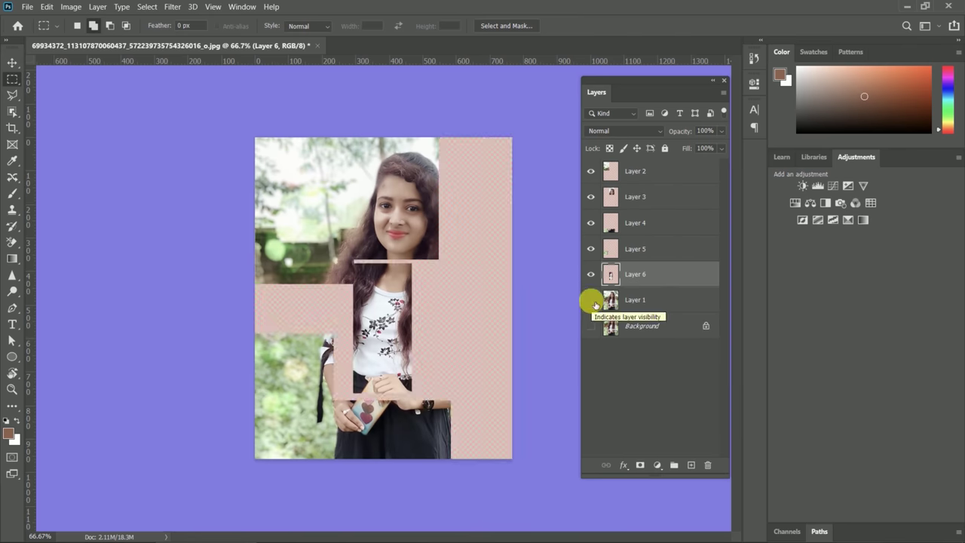
Step: Copy a narrow strip and a lower-left rectangle of the photo onto new layers
{"action": "left_click_drag", "start_coordinate": [339, 319], "coordinate": [345, 399]}
{"action": "left_click", "coordinate": [614, 300]}
{"action": "key", "text": "ctrl+j"}
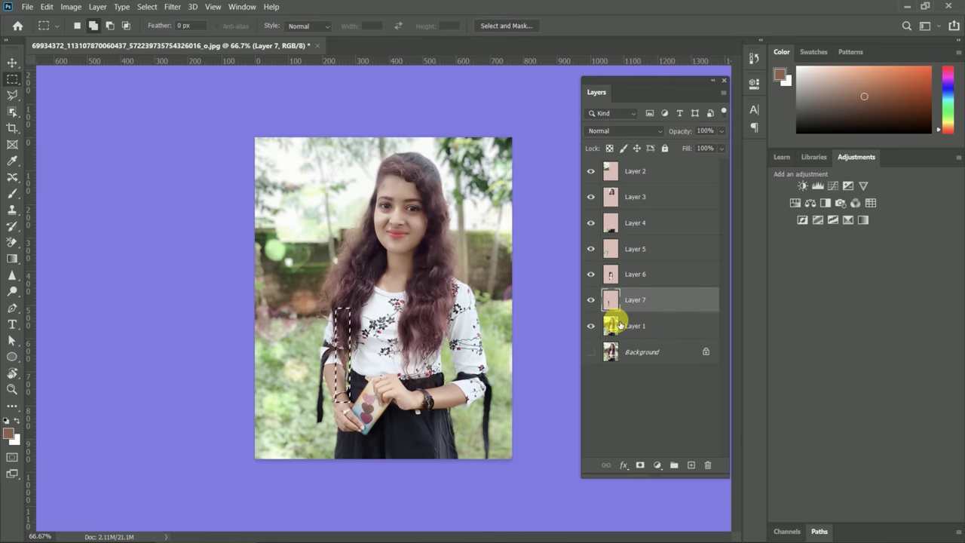
{"action": "left_click", "coordinate": [610, 248]}
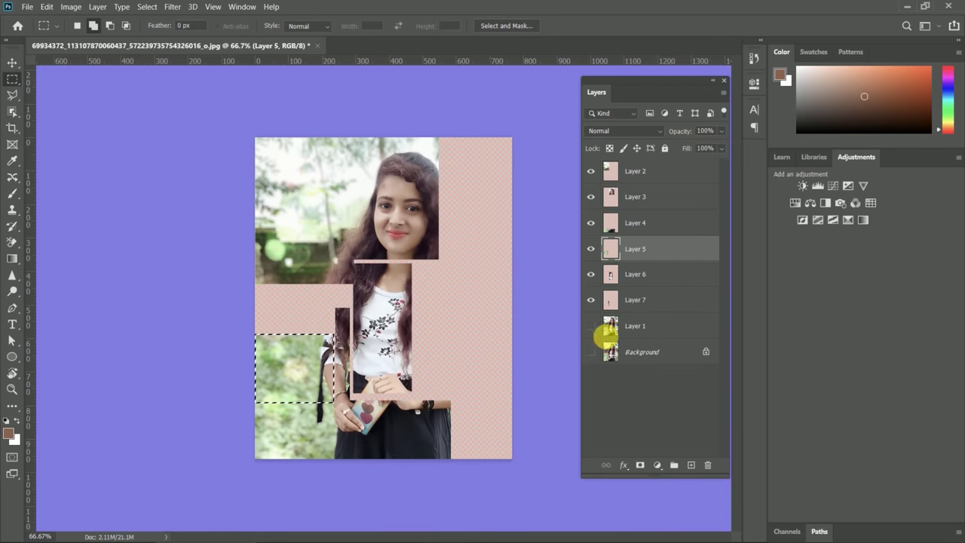
{"action": "left_click_drag", "start_coordinate": [259, 283], "coordinate": [324, 340]}
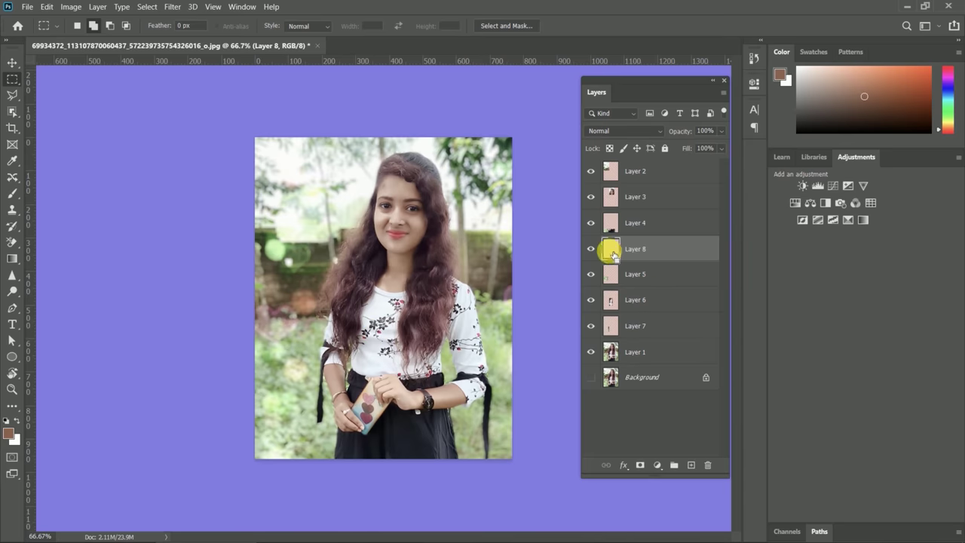
{"action": "left_click", "coordinate": [616, 329]}
{"action": "key", "text": "ctrl+j"}
Step: Copy two more small rectangles, including a 50 × 65 px piece, onto new layers
{"action": "left_click", "coordinate": [591, 351]}
{"action": "left_click", "coordinate": [626, 351]}
{"action": "scroll", "coordinate": [326, 304], "scroll_direction": "up", "scroll_amount": 3}
{"action": "left_click_drag", "start_coordinate": [299, 275], "coordinate": [317, 343]}
{"action": "left_click", "coordinate": [591, 352]}
{"action": "key", "text": "ctrl+j"}
{"action": "left_click", "coordinate": [591, 377]}
{"action": "left_click_drag", "start_coordinate": [317, 275], "coordinate": [343, 311]}
{"action": "left_click", "coordinate": [591, 377]}
{"action": "key", "text": "ctrl+j"}
Step: Copy a tall strip of the photo onto new layers
{"action": "left_click", "coordinate": [591, 403]}
{"action": "scroll", "coordinate": [405, 360], "scroll_direction": "down", "scroll_amount": 3}
{"action": "left_click", "coordinate": [633, 402]}
{"action": "mouse_move", "coordinate": [527, 479]}
{"action": "left_mouse_down"}
{"action": "mouse_move", "coordinate": [459, 117]}
{"action": "mouse_move", "coordinate": [459, 416]}
{"action": "left_mouse_up"}
{"action": "left_click", "coordinate": [591, 402]}
{"action": "key", "text": "ctrl+j"}
{"action": "left_click", "coordinate": [591, 417]}
{"action": "left_click", "coordinate": [591, 418]}
{"action": "key", "text": "ctrl+j"}
{"action": "left_click", "coordinate": [591, 417]}
Step: Copy a 68 × 330 px rectangle and one lower rectangle, then start a new document
{"action": "left_click_drag", "start_coordinate": [417, 258], "coordinate": [443, 388]}
{"action": "left_click", "coordinate": [591, 418]}
{"action": "key", "text": "ctrl+j"}
{"action": "left_click", "coordinate": [591, 418]}
{"action": "scroll", "coordinate": [359, 413], "scroll_direction": "up", "scroll_amount": 2}
{"action": "left_click_drag", "start_coordinate": [336, 394], "coordinate": [495, 452]}
{"action": "left_click", "coordinate": [591, 417]}
{"action": "key", "text": "ctrl+j"}
{"action": "left_click", "coordinate": [591, 417]}
{"action": "scroll", "coordinate": [398, 276], "scroll_direction": "down", "scroll_amount": 2}
{"action": "right_click", "coordinate": [244, 46]}
{"action": "left_click", "coordinate": [437, 228]}
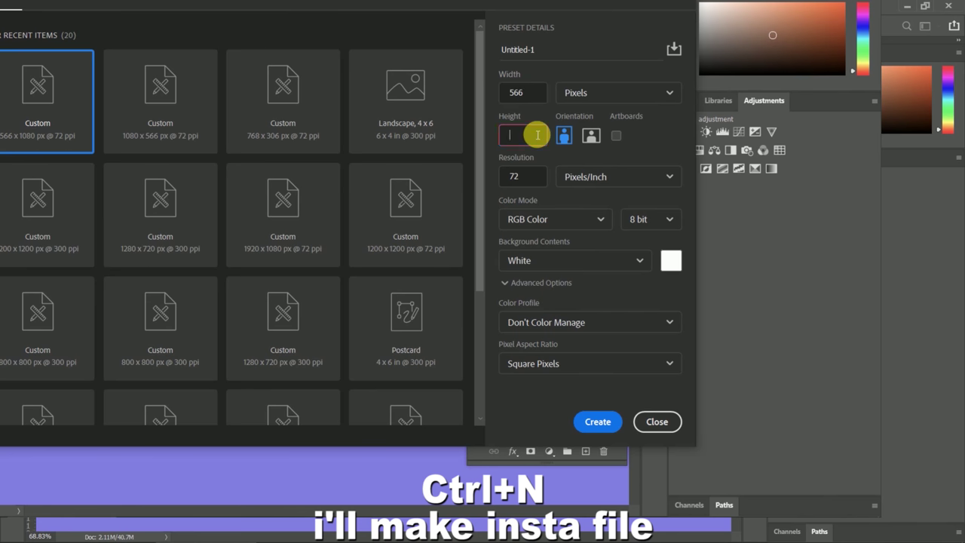
Step: Create a 1080 × 1350 px, 300 ppi document using the sRGB IEC61966-2.1 profile
{"action": "type", "text": "1350"}
{"action": "key", "text": "Tab"}
{"action": "type", "text": "1080"}
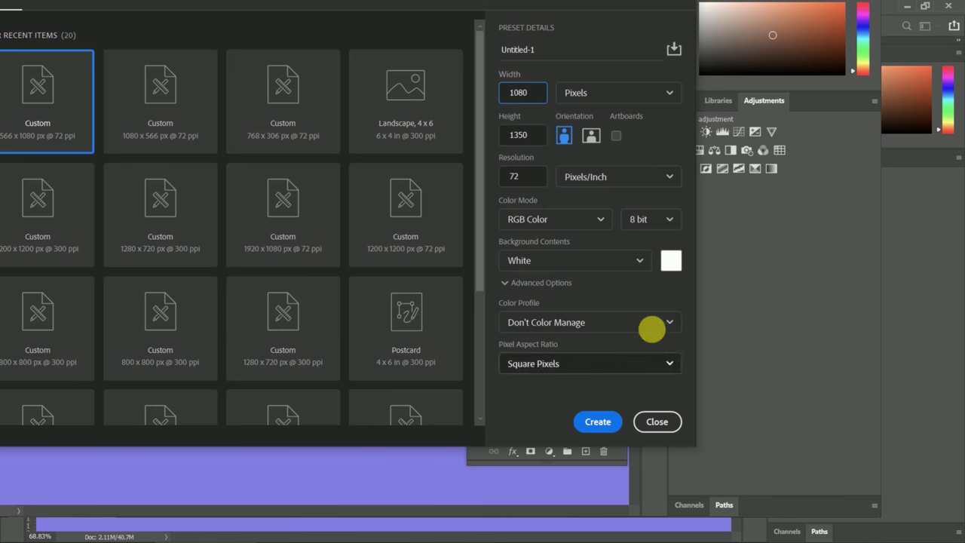
{"action": "left_click", "coordinate": [670, 321]}
{"action": "left_click", "coordinate": [573, 220]}
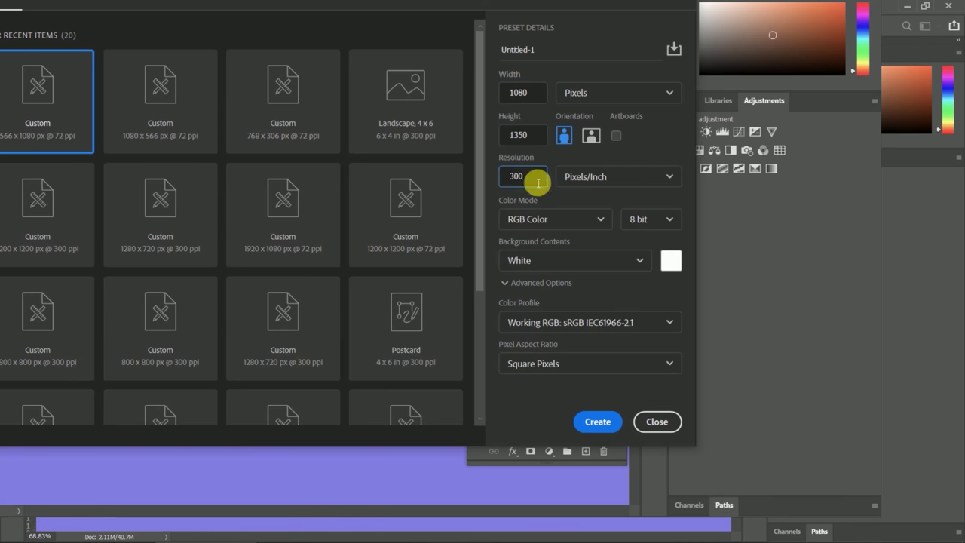
{"action": "key", "text": "Return"}
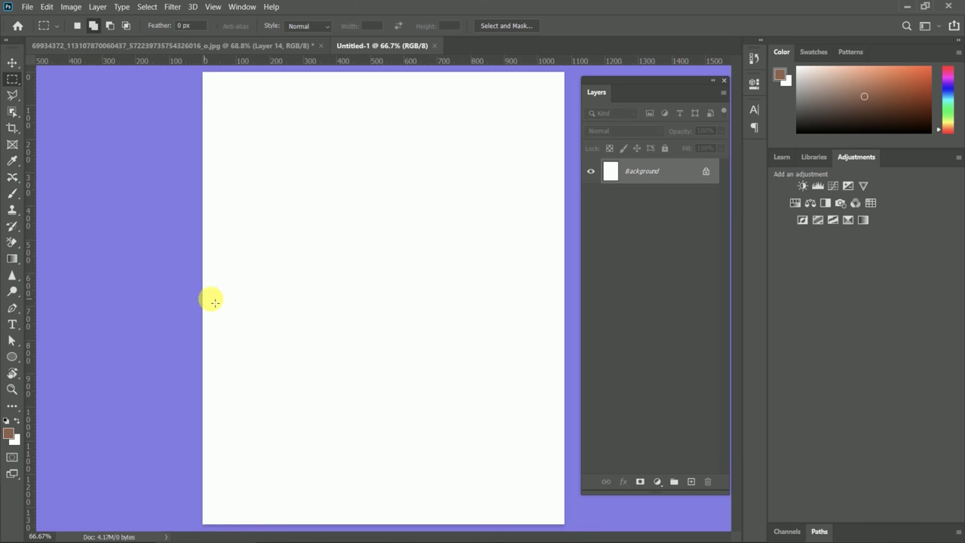
Step: In the sliced photo document, select Layers 2 through 14
{"action": "scroll", "coordinate": [214, 302], "scroll_direction": "down", "scroll_amount": 1}
{"action": "scroll", "coordinate": [235, 295], "scroll_direction": "down", "scroll_amount": 1}
{"action": "scroll", "coordinate": [291, 258], "scroll_direction": "up", "scroll_amount": 1}
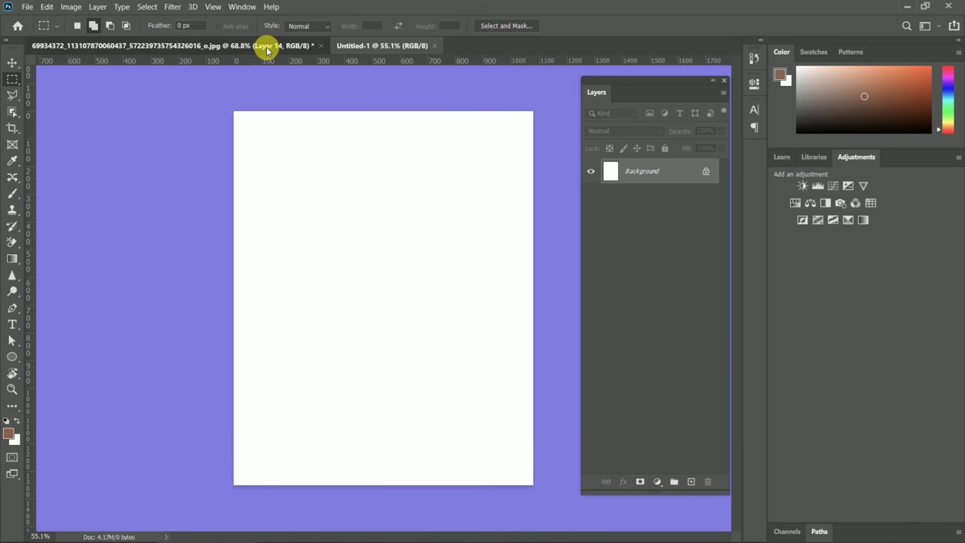
{"action": "left_click", "coordinate": [267, 47]}
{"action": "scroll", "coordinate": [674, 317], "scroll_direction": "down", "scroll_amount": 1}
{"action": "scroll", "coordinate": [676, 317], "scroll_direction": "down", "scroll_amount": 2}
{"action": "scroll", "coordinate": [677, 317], "scroll_direction": "up", "scroll_amount": 1}
{"action": "scroll", "coordinate": [677, 317], "scroll_direction": "up", "scroll_amount": 2}
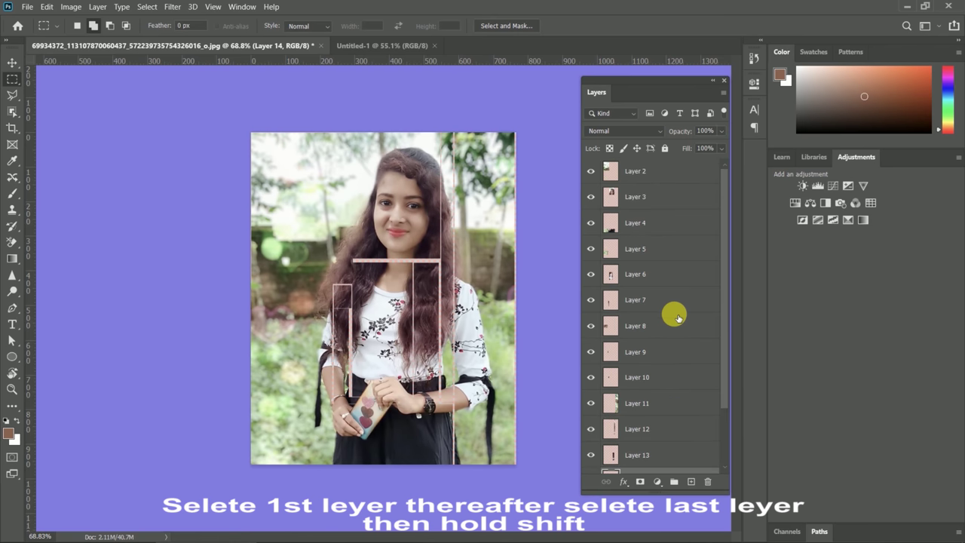
{"action": "left_click", "coordinate": [671, 179]}
{"action": "scroll", "coordinate": [678, 302], "scroll_direction": "down", "scroll_amount": 3}
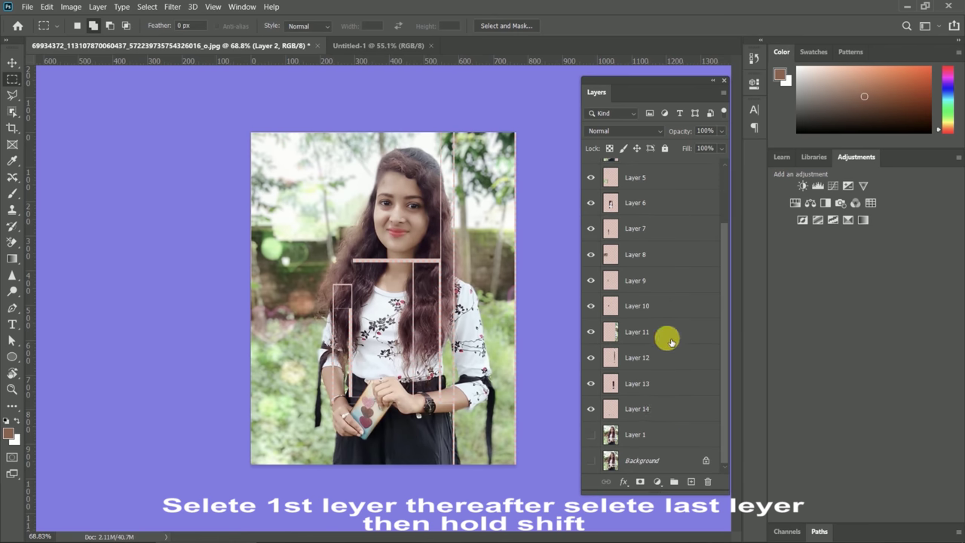
{"action": "left_click", "coordinate": [652, 409], "text": "shift"}
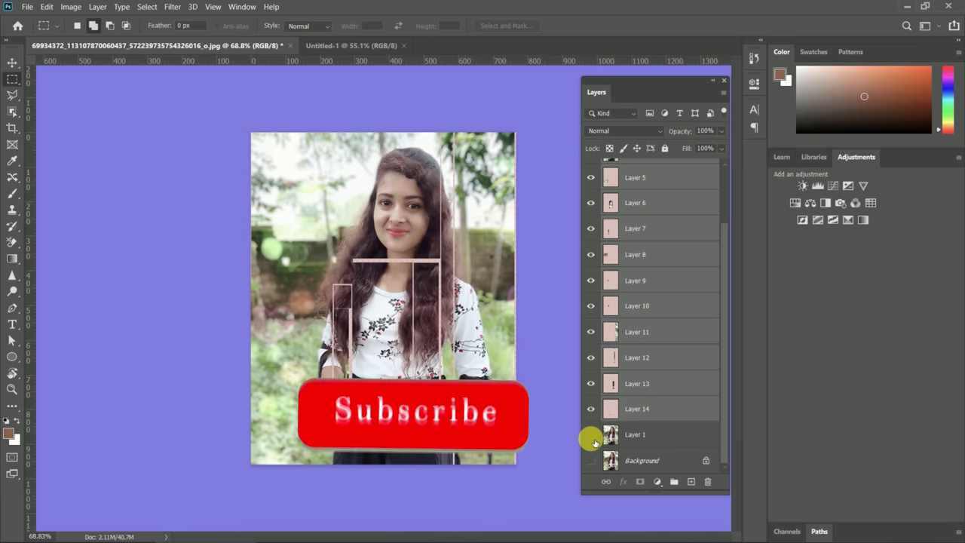
Step: Drag the selected pieces onto the Untitled-1 canvas and group them as Group 1
{"action": "left_click_drag", "start_coordinate": [688, 270], "coordinate": [344, 50]}
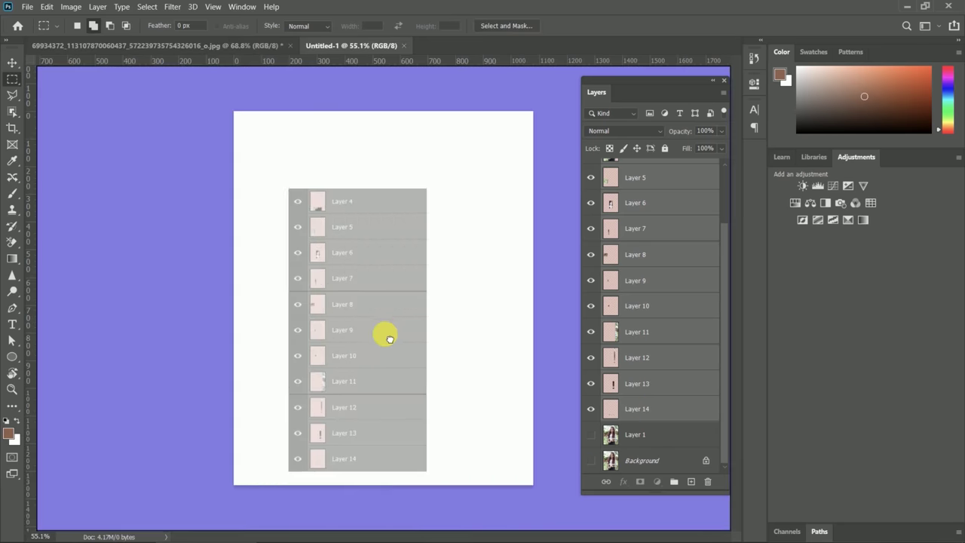
{"action": "left_click_drag", "start_coordinate": [344, 50], "coordinate": [396, 330]}
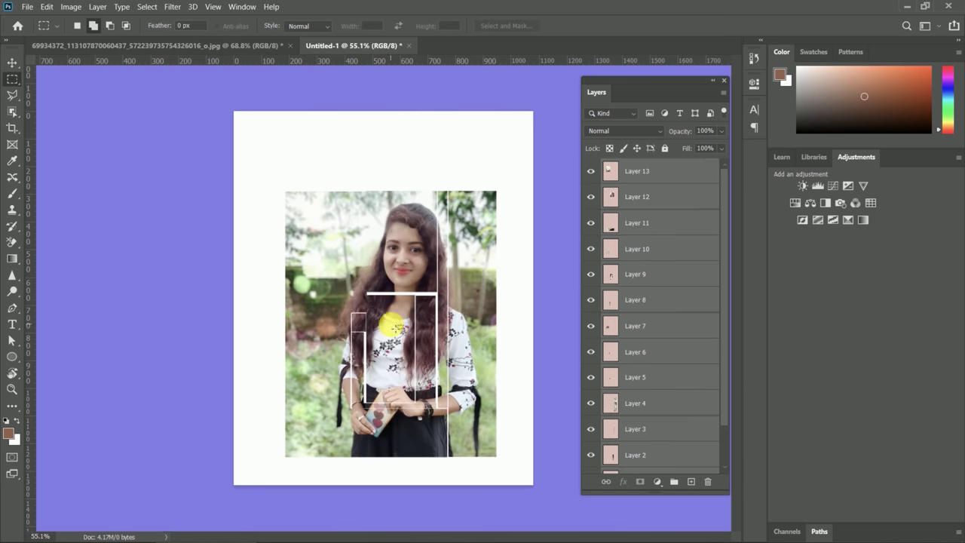
{"action": "key", "text": "ctrl+g"}
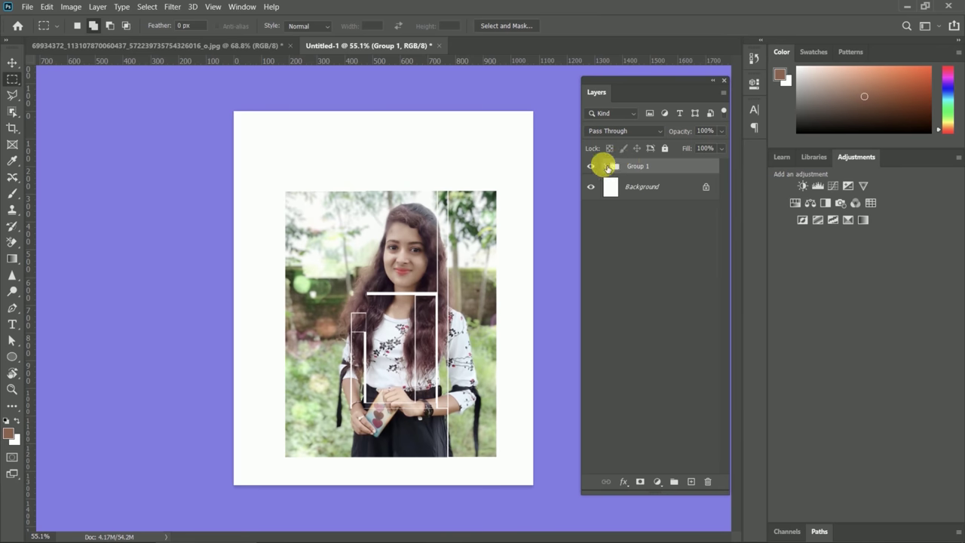
Step: With the Move tool, push the top-left portrait piece up and to the left
{"action": "left_click", "coordinate": [604, 166]}
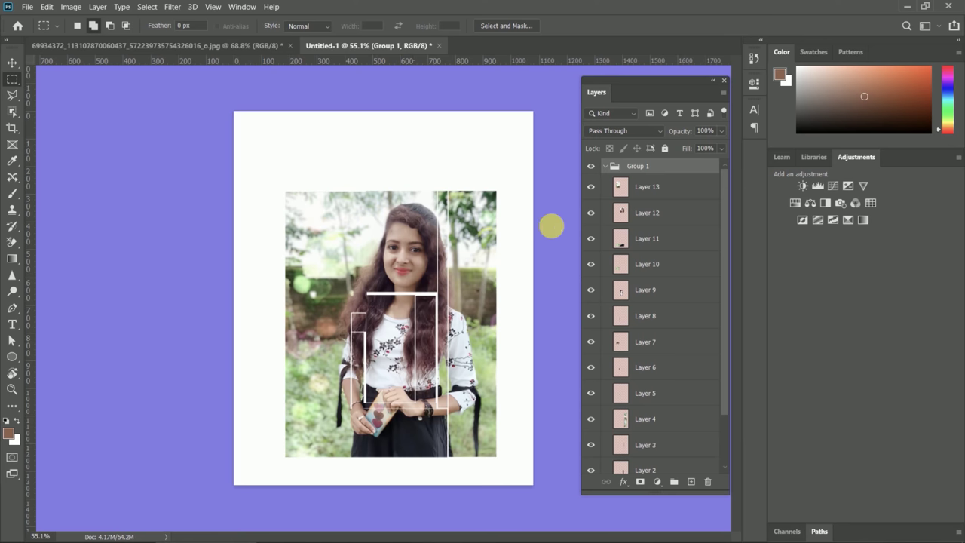
{"action": "key", "text": "v"}
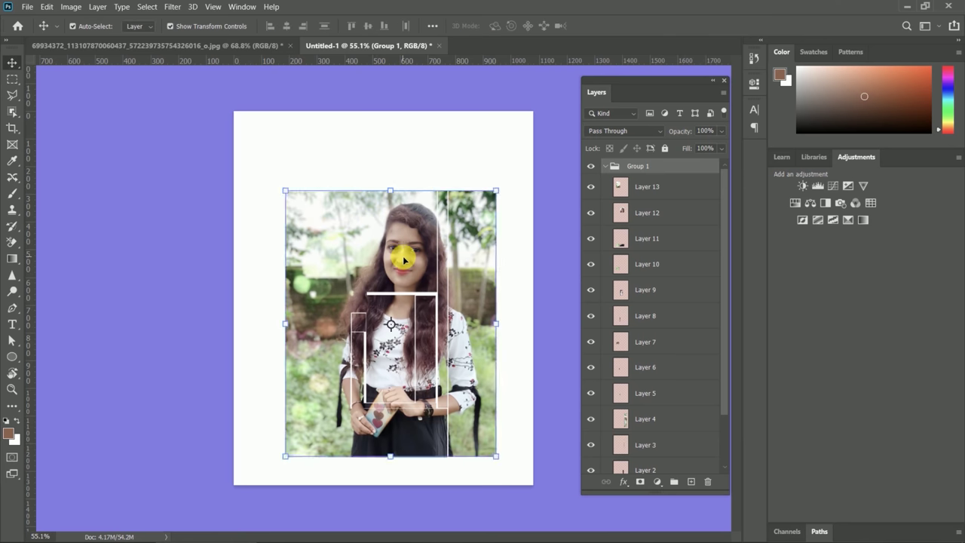
{"action": "left_click", "coordinate": [404, 259]}
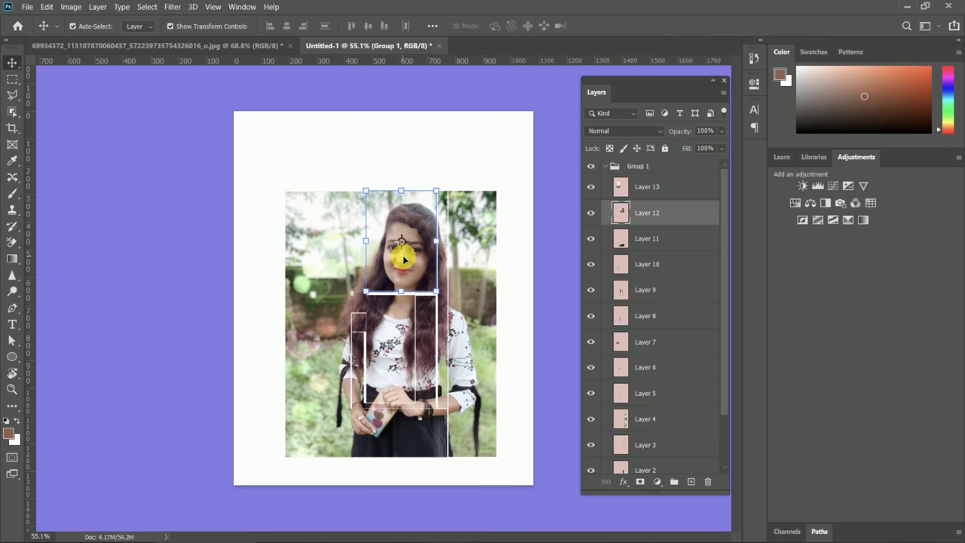
{"action": "left_click", "coordinate": [340, 256]}
{"action": "left_click_drag", "start_coordinate": [337, 251], "coordinate": [337, 251]}
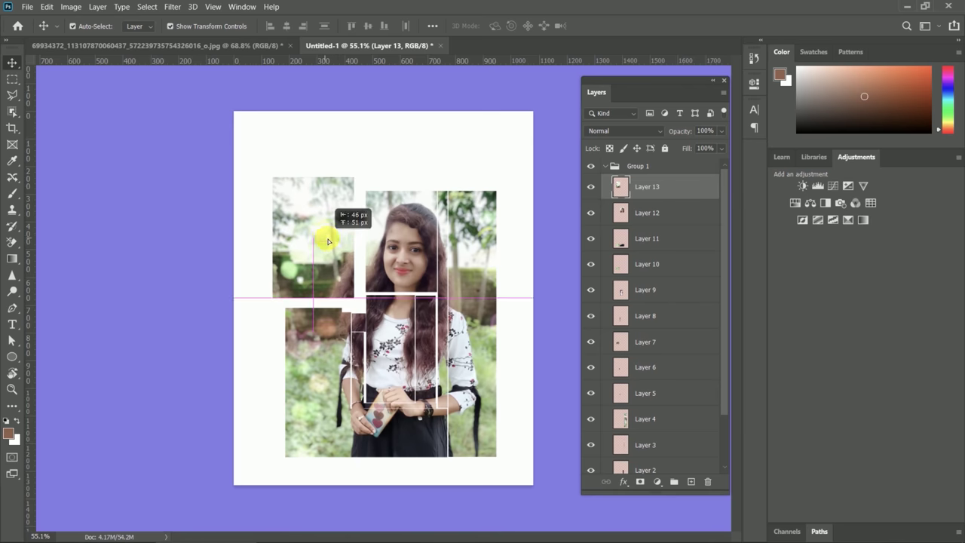
{"action": "left_click_drag", "start_coordinate": [332, 249], "coordinate": [325, 236]}
Step: Slide the left-middle and lower-left pieces left and drop the bottom piece lower
{"action": "left_click_drag", "start_coordinate": [322, 343], "coordinate": [316, 333]}
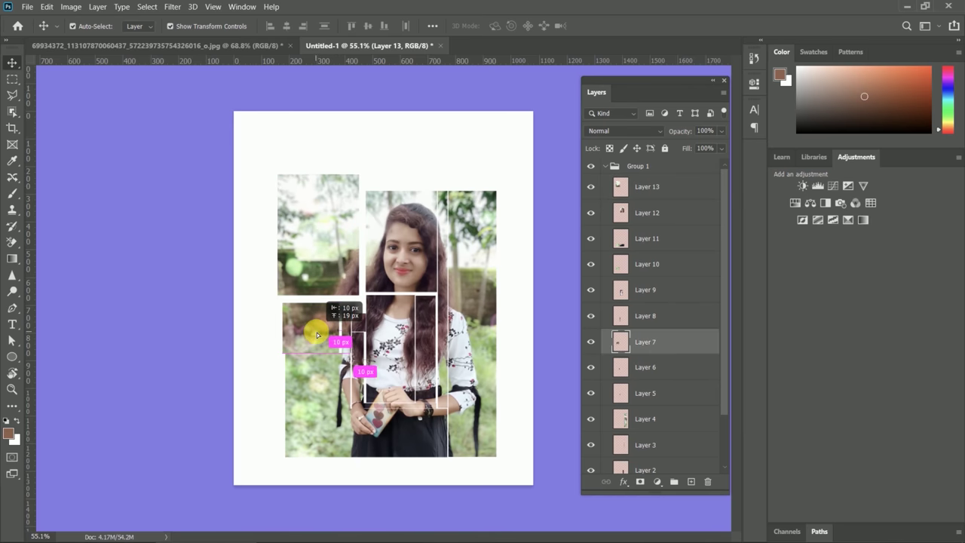
{"action": "left_click_drag", "start_coordinate": [319, 385], "coordinate": [312, 383]}
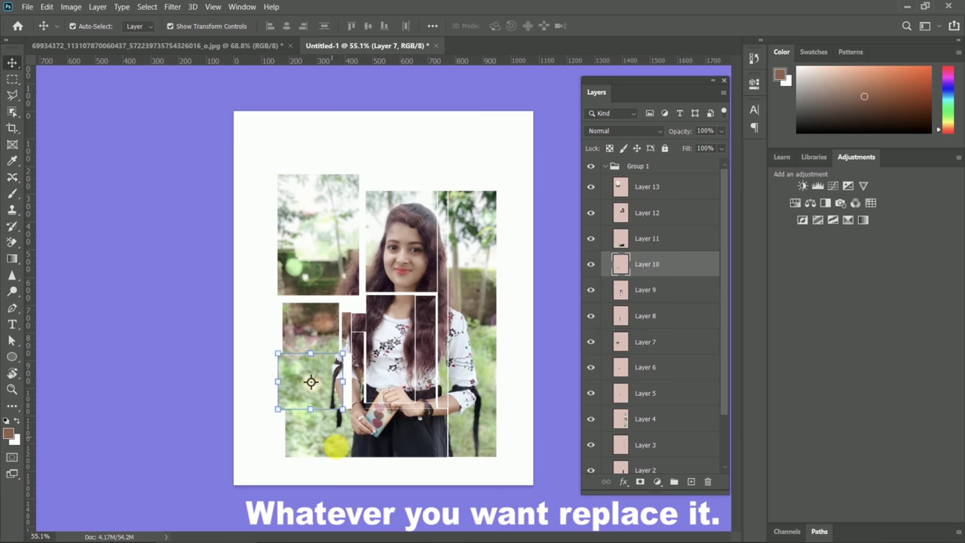
{"action": "left_click_drag", "start_coordinate": [326, 453], "coordinate": [328, 458]}
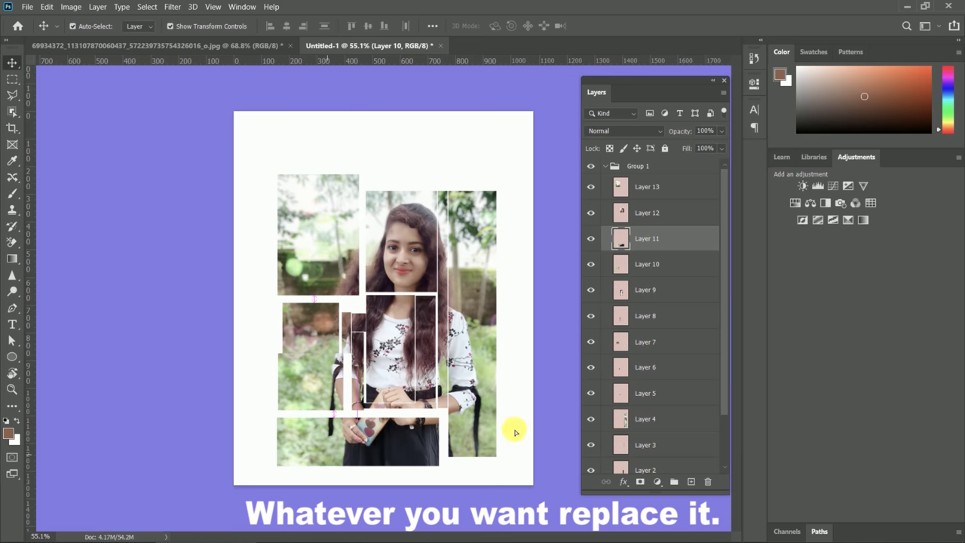
{"action": "left_click", "coordinate": [486, 403]}
Step: Rotate the right-hand strip about 5.38° clockwise and nudge centre strips apart, one 10 px down
{"action": "left_click_drag", "start_coordinate": [444, 338], "coordinate": [447, 272]}
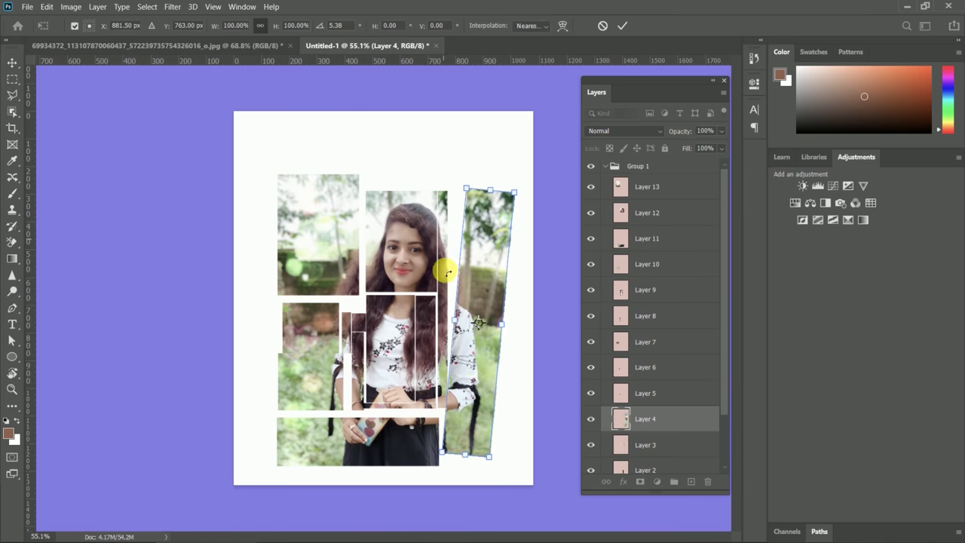
{"action": "key", "text": "Return"}
{"action": "scroll", "coordinate": [401, 275], "scroll_direction": "up", "scroll_amount": 2}
{"action": "left_click", "coordinate": [405, 274]}
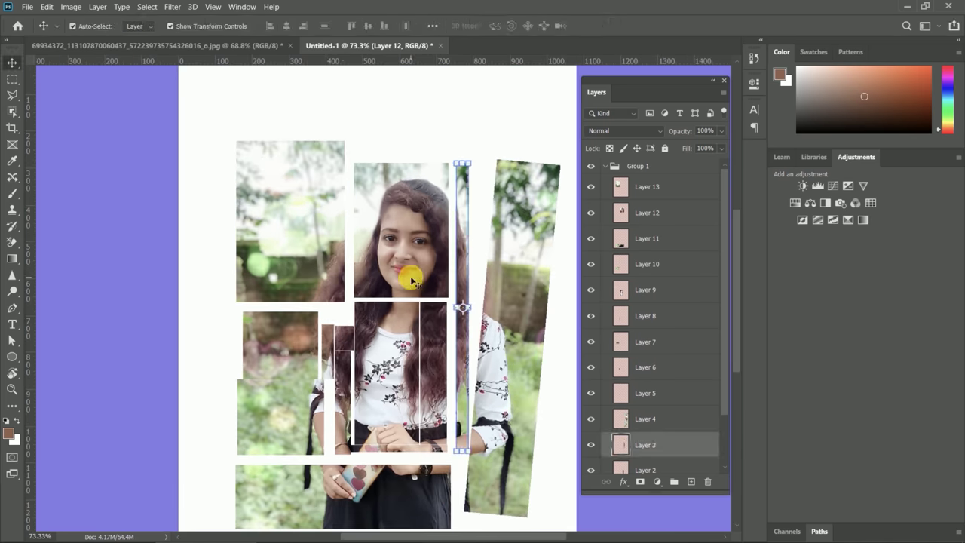
{"action": "left_click", "coordinate": [343, 342]}
{"action": "key", "text": "Return"}
{"action": "left_click_drag", "start_coordinate": [343, 341], "coordinate": [326, 348]}
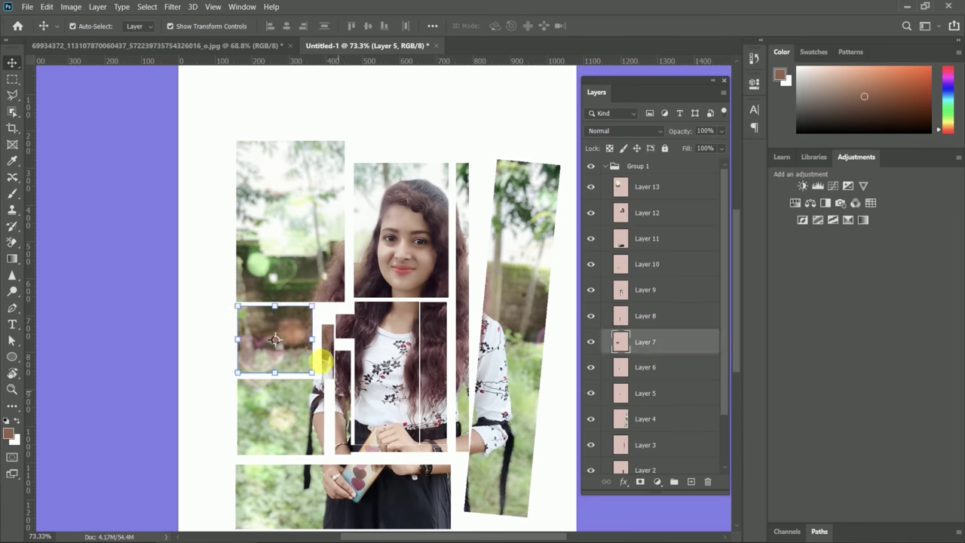
{"action": "left_click_drag", "start_coordinate": [385, 438], "coordinate": [386, 448]}
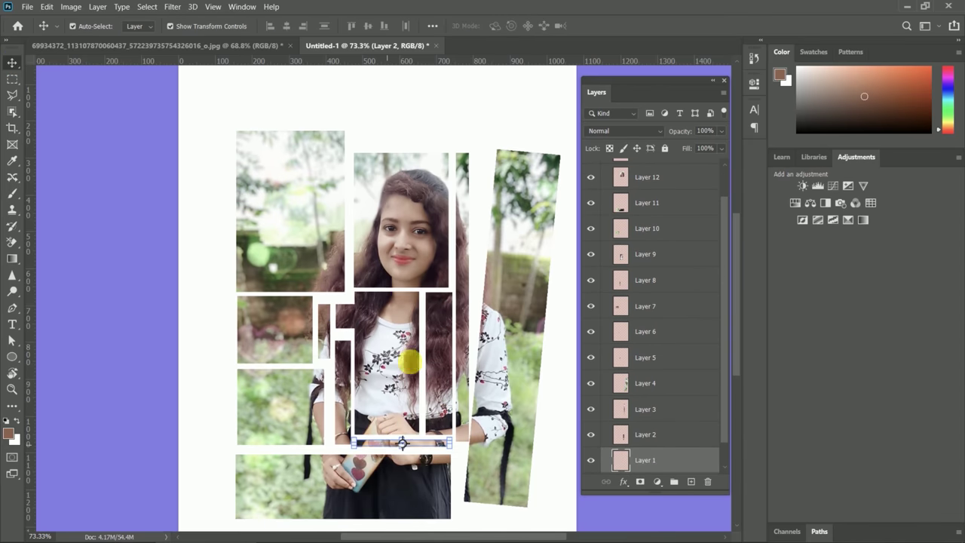
Step: Select all the piece layers from Layer 13 down to Layer 1
{"action": "scroll", "coordinate": [369, 262], "scroll_direction": "down", "scroll_amount": 1}
{"action": "scroll", "coordinate": [369, 263], "scroll_direction": "down", "scroll_amount": 1}
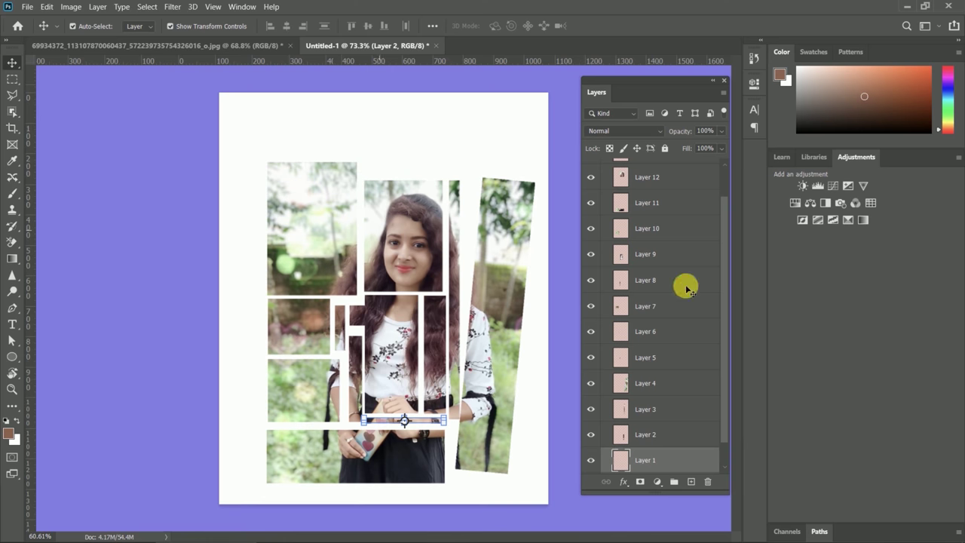
{"action": "scroll", "coordinate": [674, 442], "scroll_direction": "up", "scroll_amount": 1}
{"action": "scroll", "coordinate": [676, 443], "scroll_direction": "up", "scroll_amount": 1}
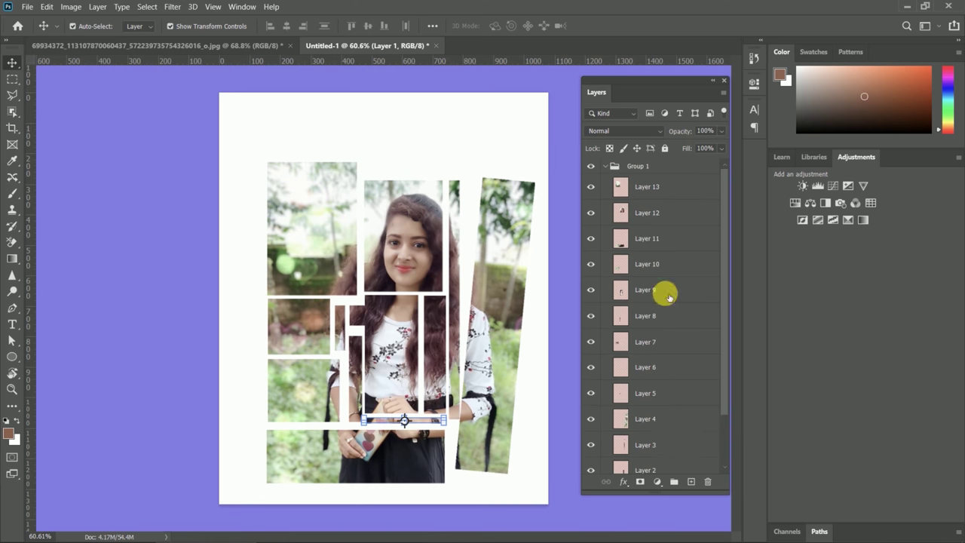
{"action": "left_click", "coordinate": [674, 195]}
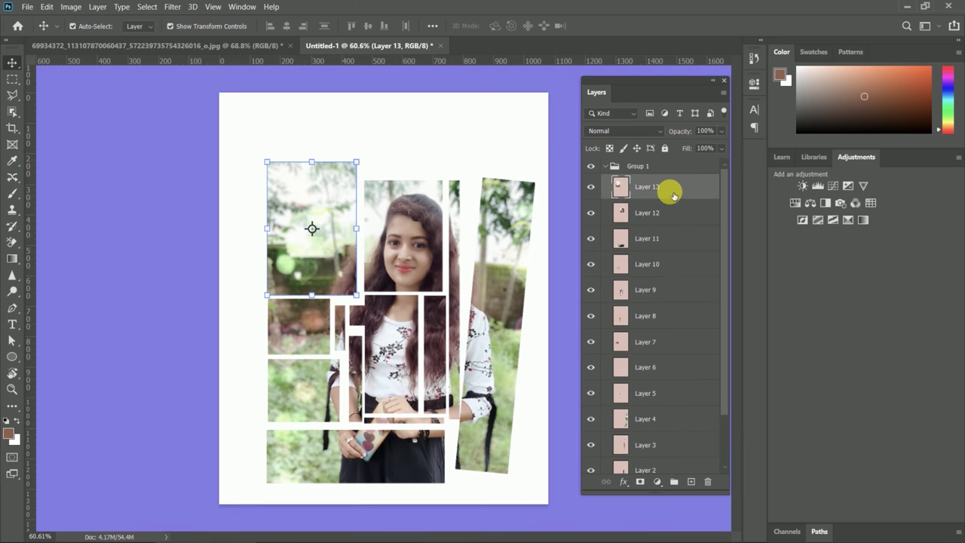
{"action": "scroll", "coordinate": [666, 326], "scroll_direction": "down", "scroll_amount": 3}
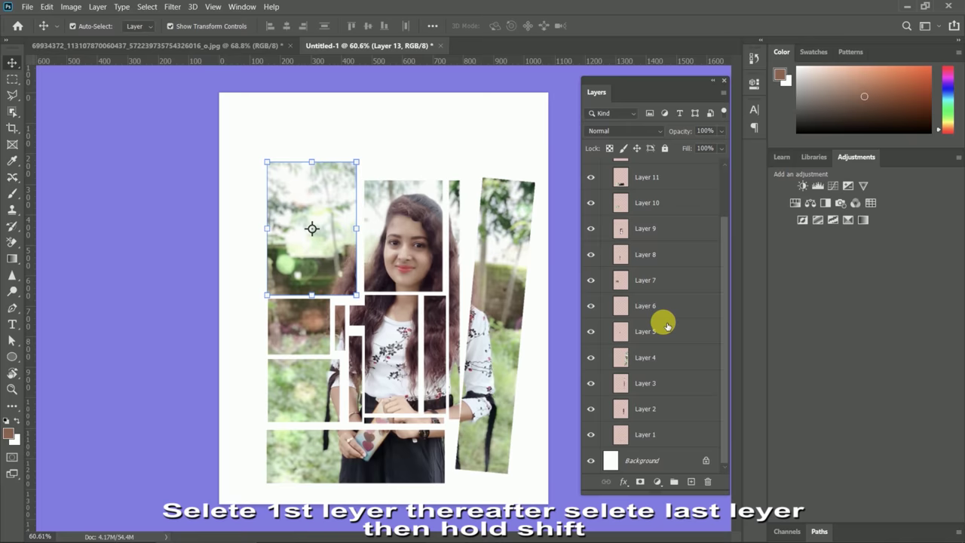
{"action": "left_click", "coordinate": [648, 434], "text": "shift"}
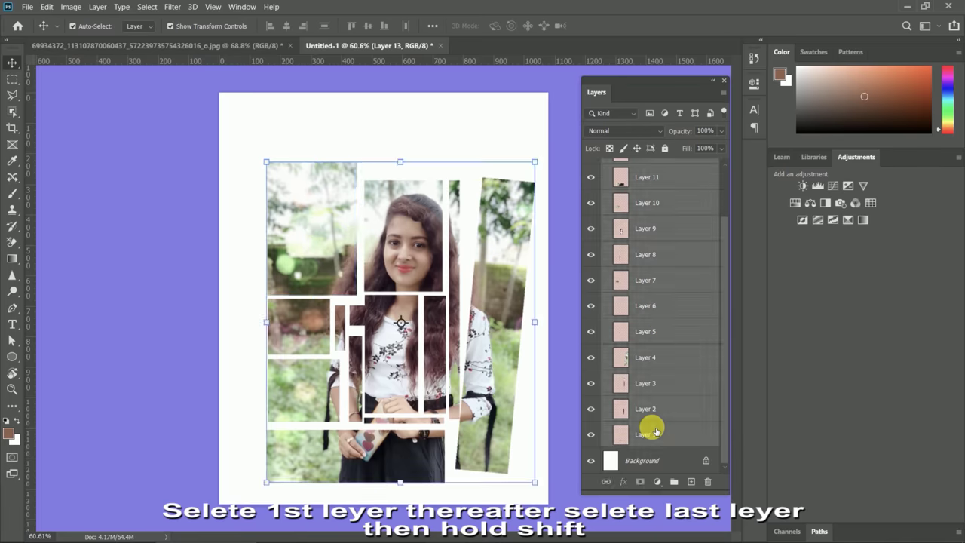
Step: Merge all the selected portrait pieces into a single layer inside Group 1
{"action": "right_click", "coordinate": [649, 433]}
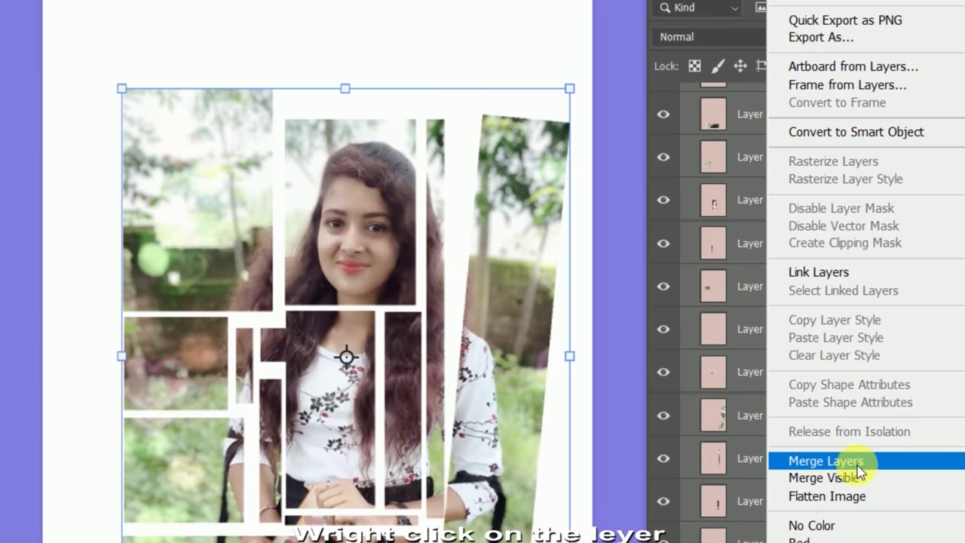
{"action": "left_click", "coordinate": [845, 459]}
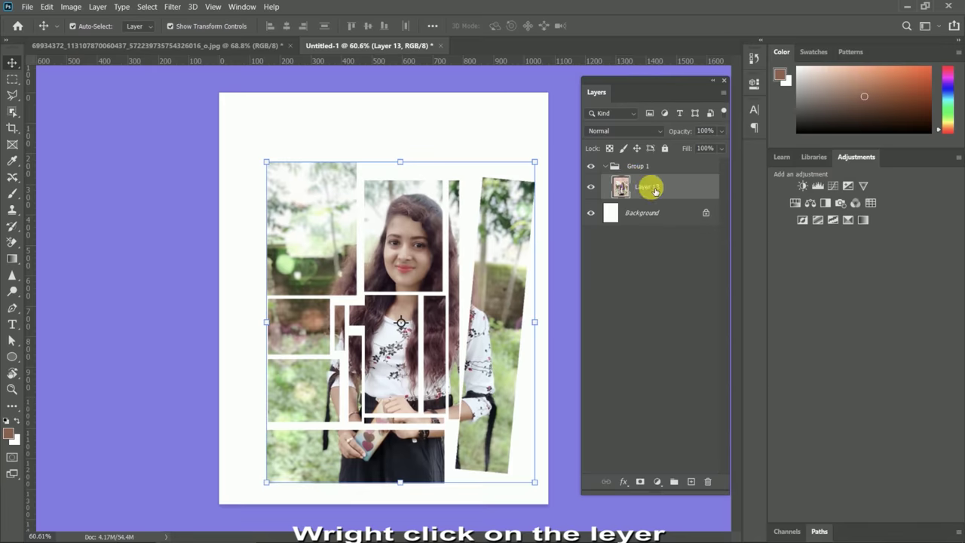
{"action": "left_click", "coordinate": [632, 167]}
{"action": "left_click", "coordinate": [605, 166]}
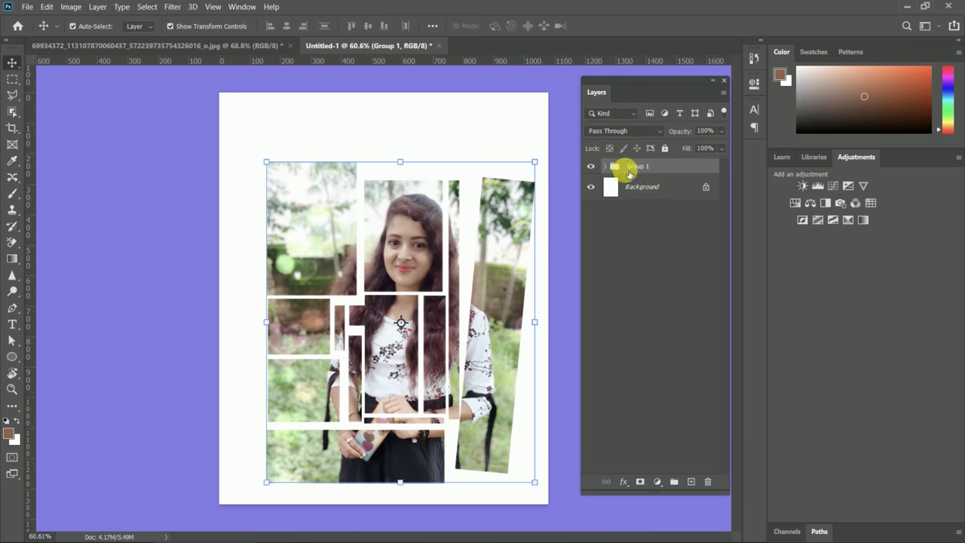
Step: Convert Group 1 to a smart object and shift the collage up and left
{"action": "right_click", "coordinate": [639, 171]}
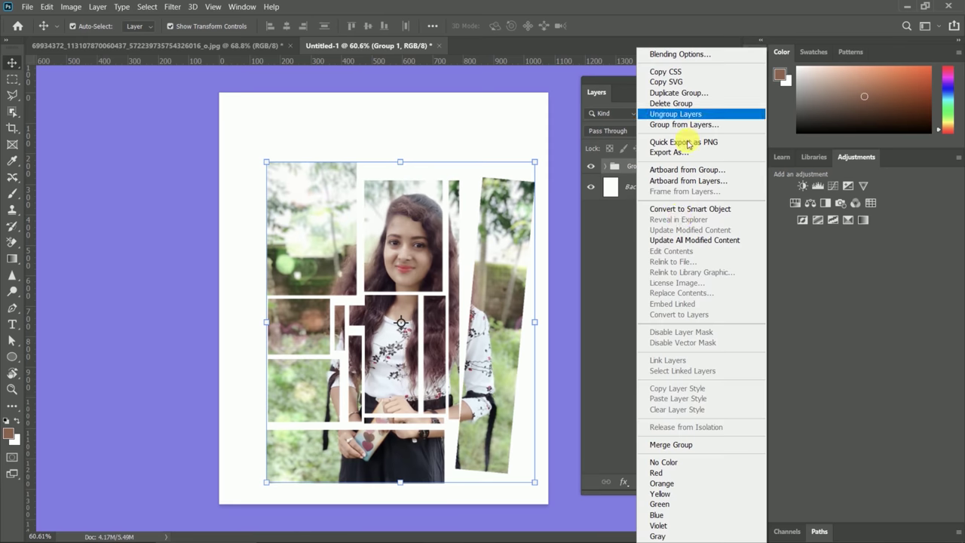
{"action": "left_click", "coordinate": [681, 211]}
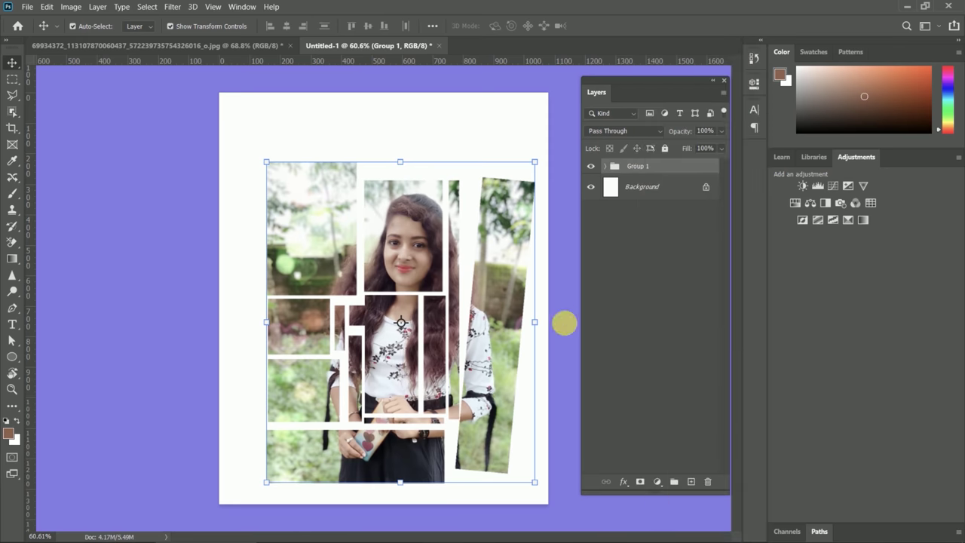
{"action": "left_click_drag", "start_coordinate": [412, 266], "coordinate": [405, 267]}
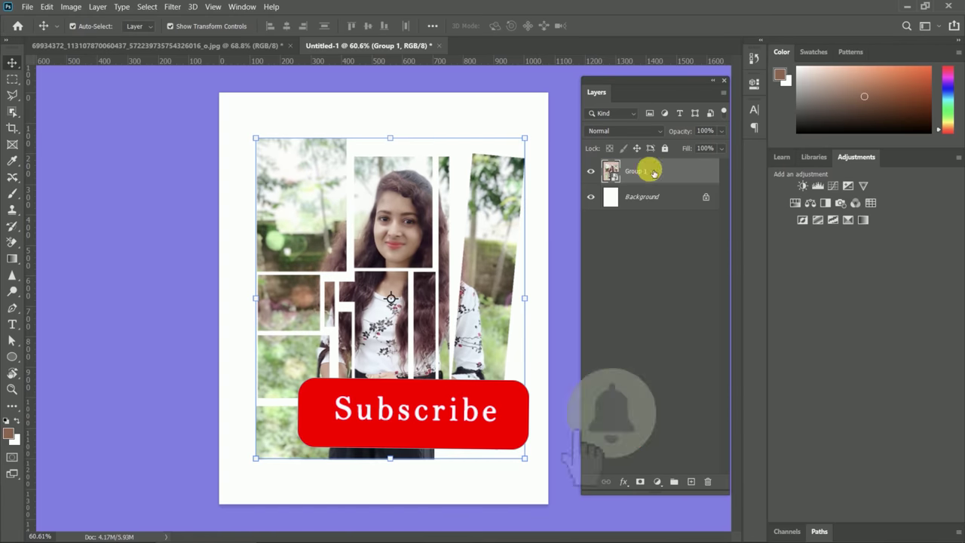
Step: Open the Camera Raw Filter and set temperature to +22 with tint shifted toward green
{"action": "left_click", "coordinate": [173, 7]}
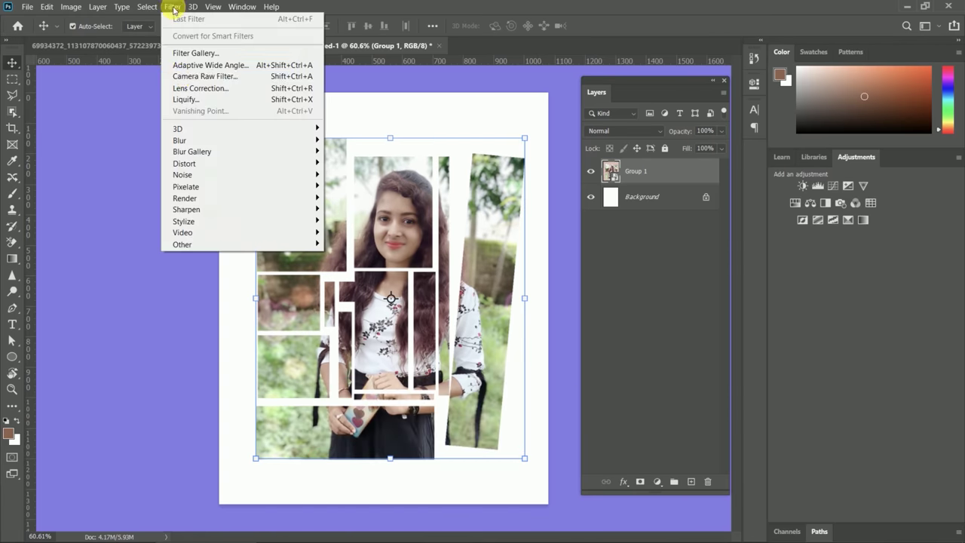
{"action": "left_click", "coordinate": [181, 75]}
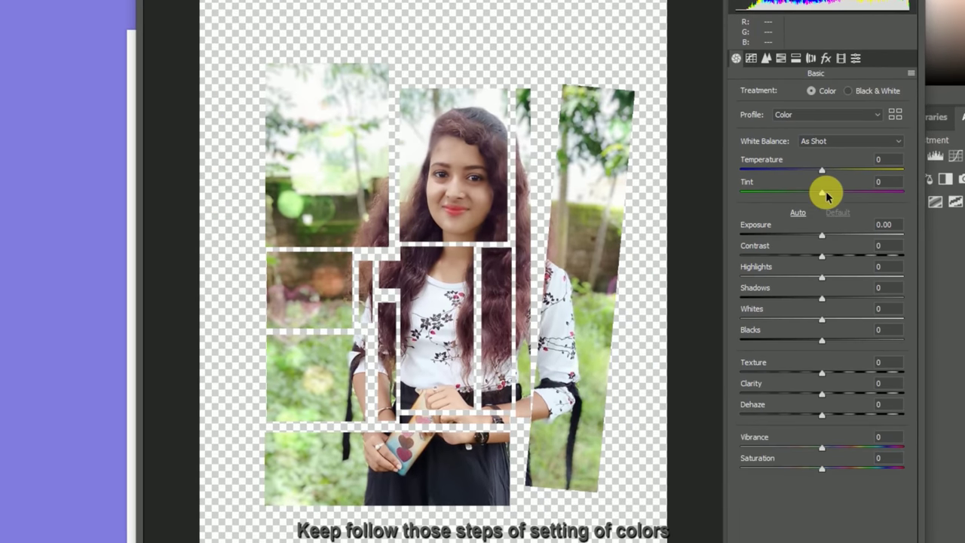
{"action": "left_click_drag", "start_coordinate": [823, 169], "coordinate": [841, 173]}
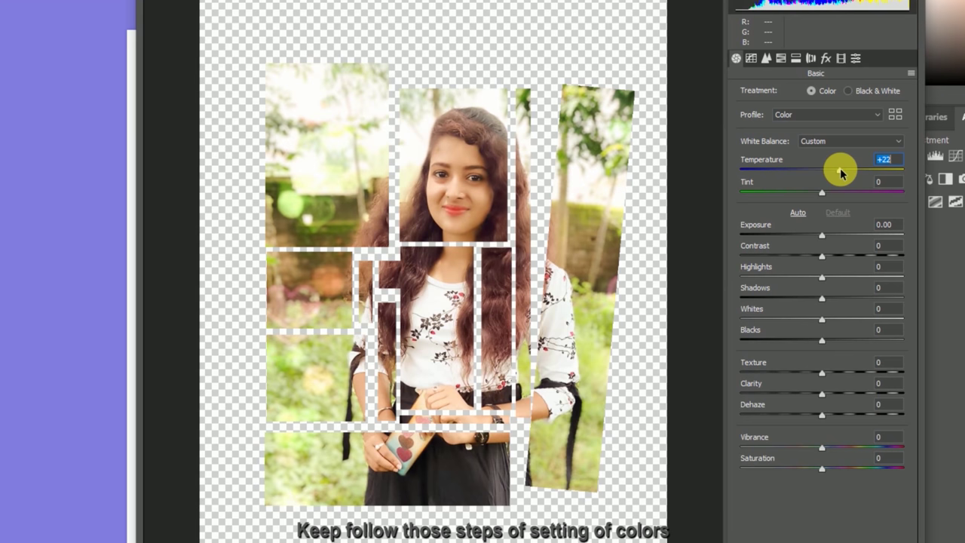
{"action": "mouse_move", "coordinate": [822, 193]}
{"action": "left_mouse_down"}
{"action": "mouse_move", "coordinate": [789, 198]}
{"action": "mouse_move", "coordinate": [806, 196]}
{"action": "left_mouse_up"}
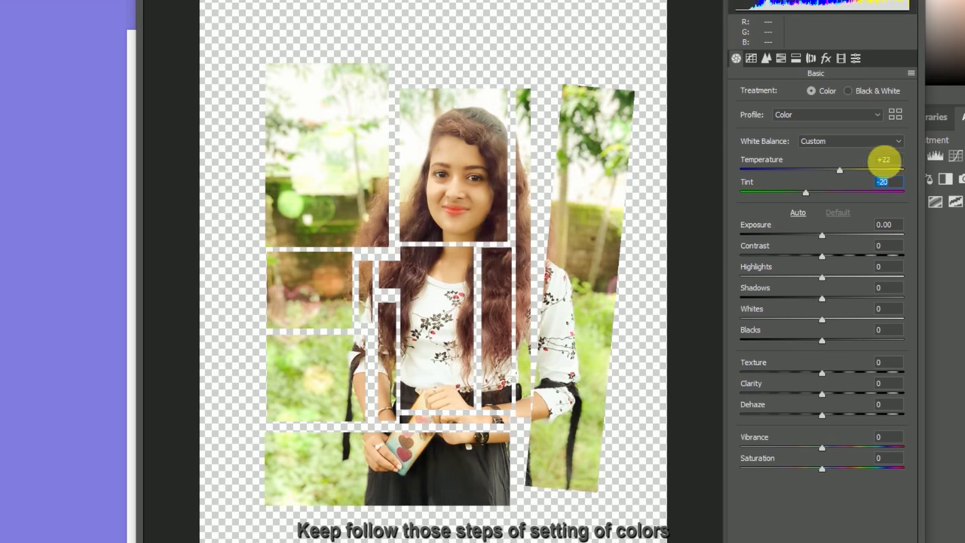
Step: Set the Camera Raw sharpening amount to 10, then bring up the tone curve controls
{"action": "left_click", "coordinate": [766, 58]}
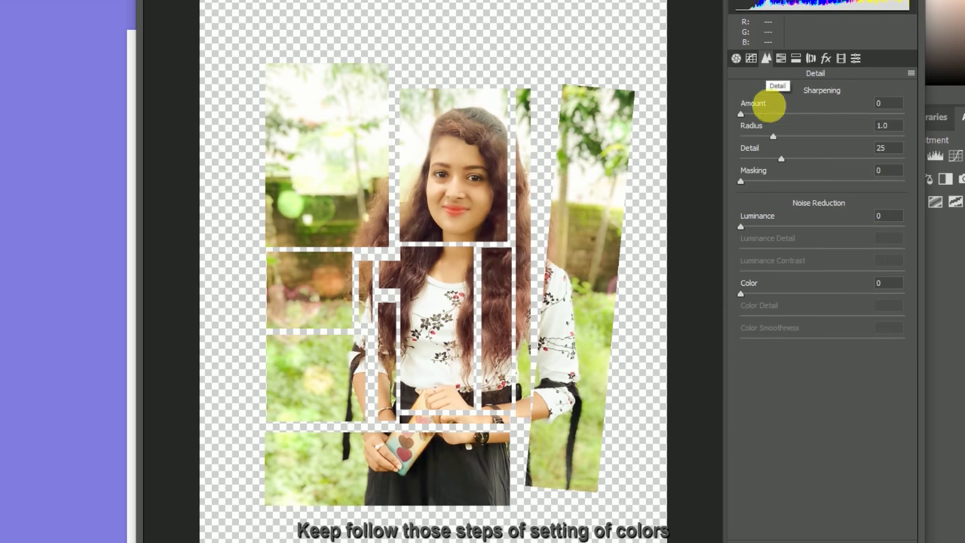
{"action": "mouse_move", "coordinate": [759, 118]}
{"action": "left_mouse_down"}
{"action": "mouse_move", "coordinate": [812, 129]}
{"action": "mouse_move", "coordinate": [761, 115]}
{"action": "left_mouse_up"}
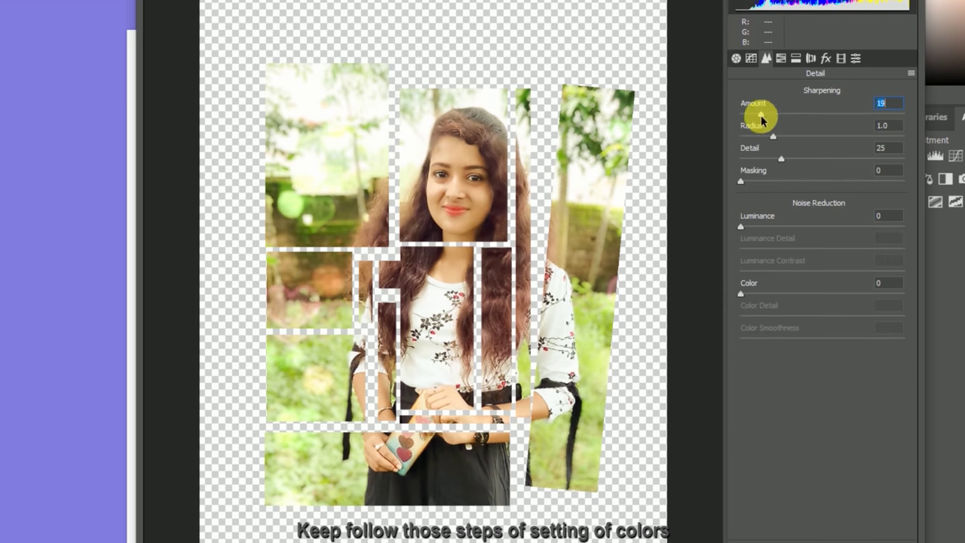
{"action": "type", "text": "0"}
{"action": "key", "text": "Return"}
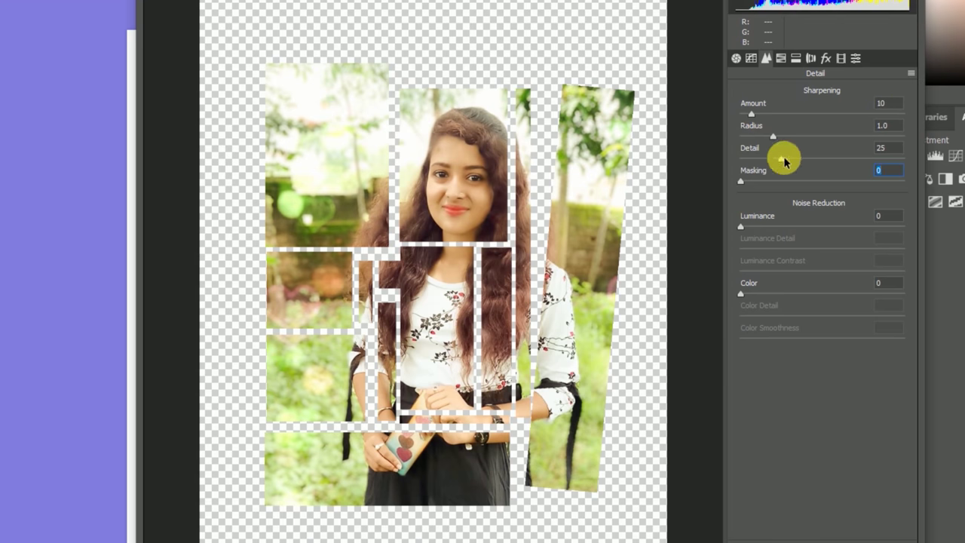
{"action": "left_click", "coordinate": [825, 58]}
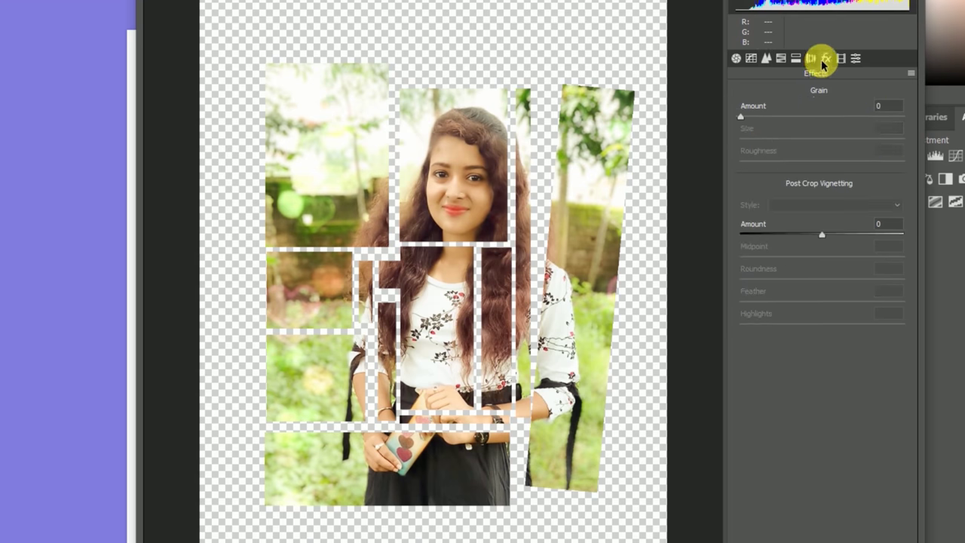
{"action": "left_click", "coordinate": [751, 58]}
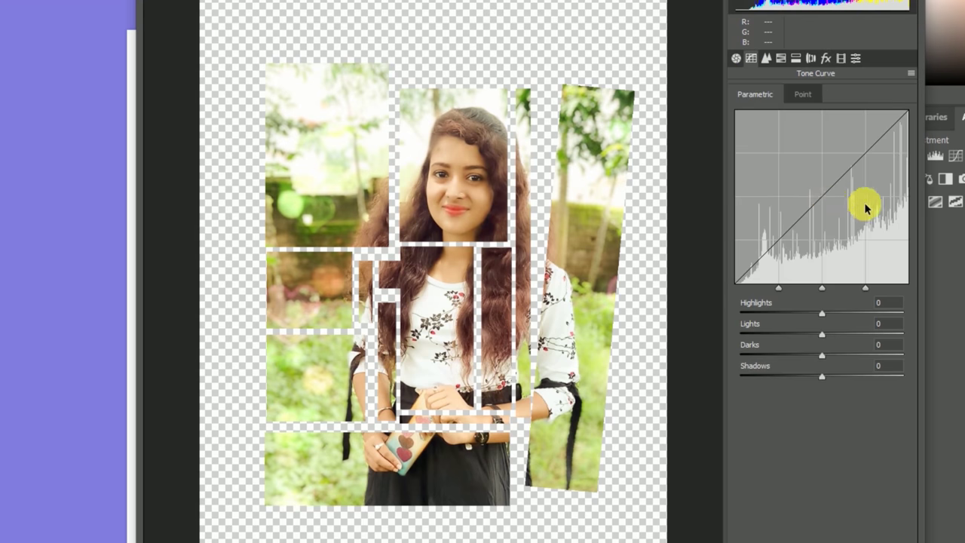
Step: Raise curve highlights, lower lights, set split-toning highlight hue 56, and apply the filter
{"action": "left_click_drag", "start_coordinate": [821, 314], "coordinate": [839, 313]}
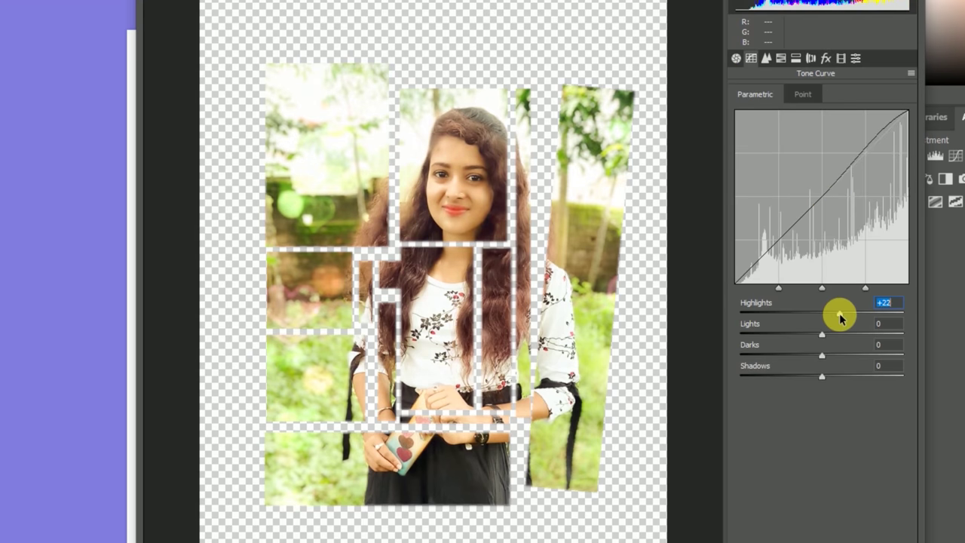
{"action": "mouse_move", "coordinate": [823, 340]}
{"action": "left_mouse_down"}
{"action": "mouse_move", "coordinate": [806, 338]}
{"action": "mouse_move", "coordinate": [829, 346]}
{"action": "mouse_move", "coordinate": [814, 342]}
{"action": "mouse_move", "coordinate": [816, 365]}
{"action": "mouse_move", "coordinate": [792, 367]}
{"action": "mouse_move", "coordinate": [832, 361]}
{"action": "left_mouse_up"}
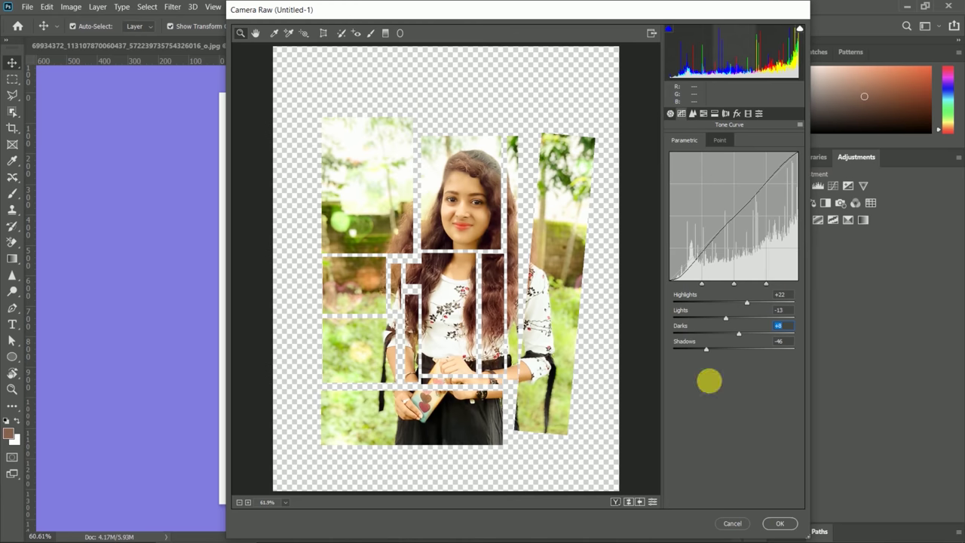
{"action": "left_click", "coordinate": [701, 113]}
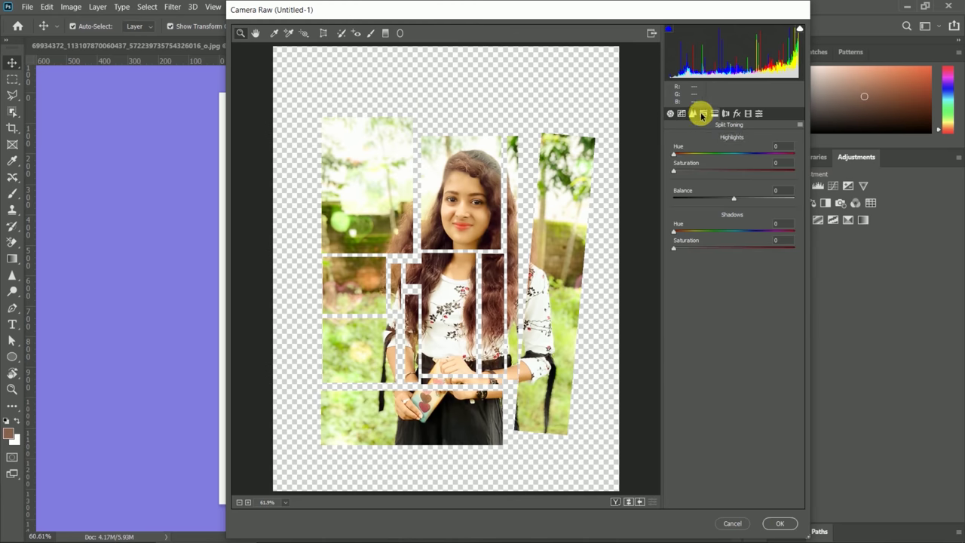
{"action": "left_click_drag", "start_coordinate": [674, 156], "coordinate": [679, 156]}
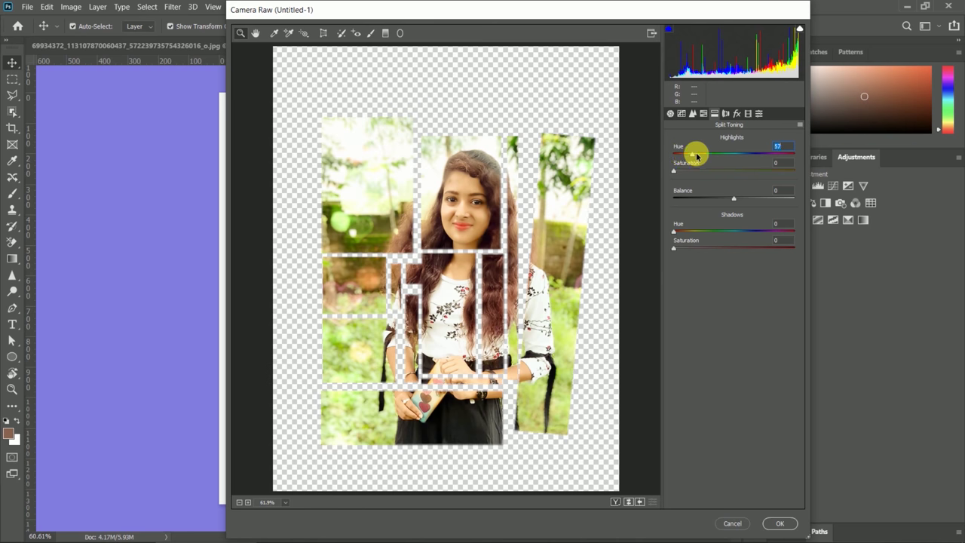
{"action": "left_click_drag", "start_coordinate": [707, 156], "coordinate": [702, 156]}
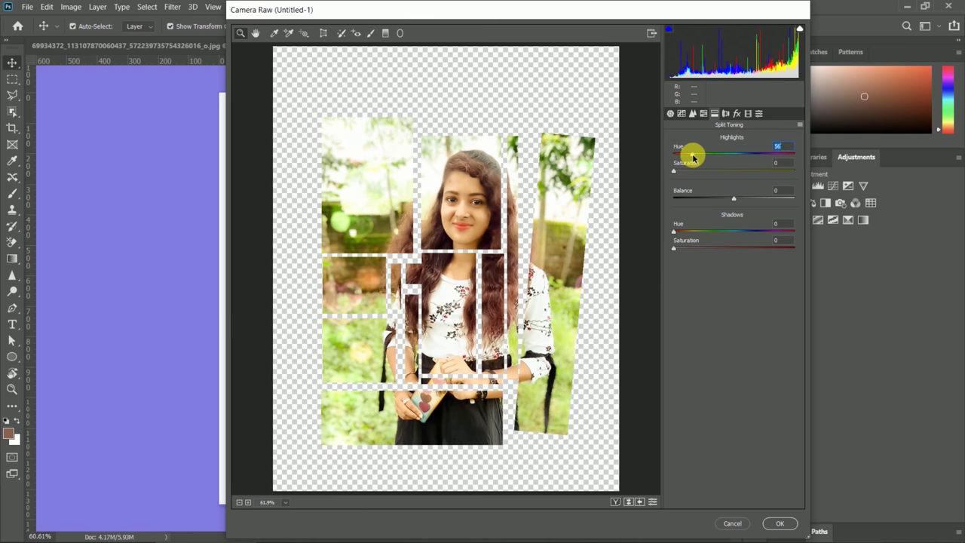
{"action": "left_click", "coordinate": [759, 113]}
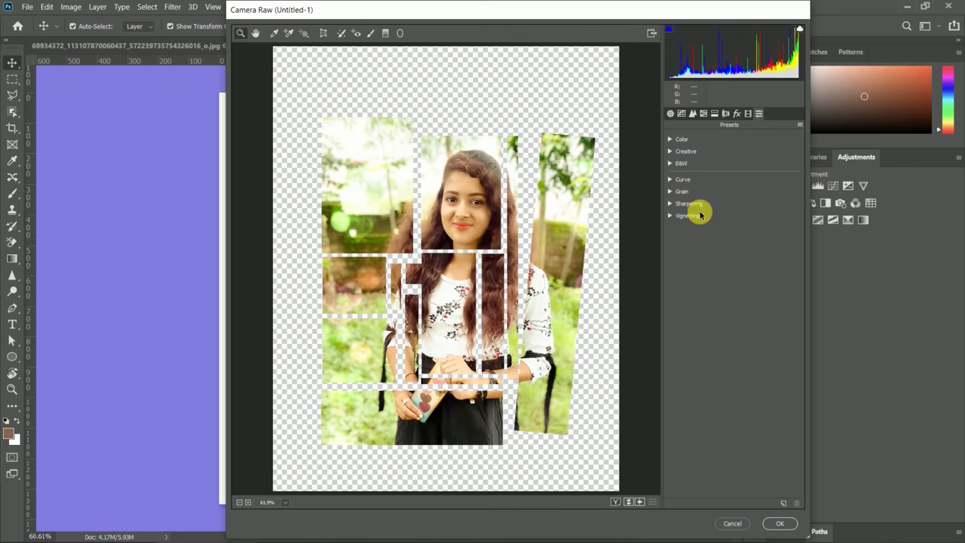
{"action": "left_click", "coordinate": [780, 525]}
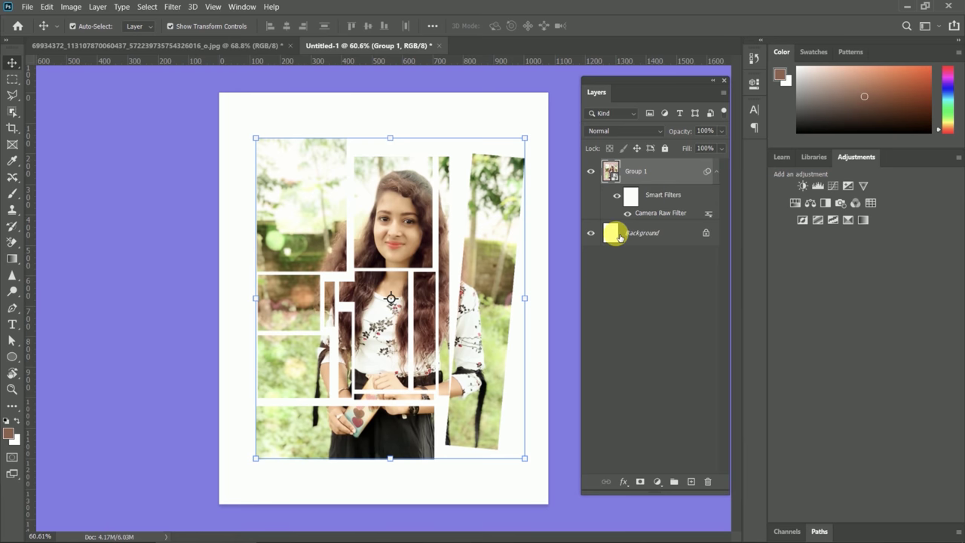
Step: Select the Background layer and show the Gradients presets panel
{"action": "left_click", "coordinate": [620, 237]}
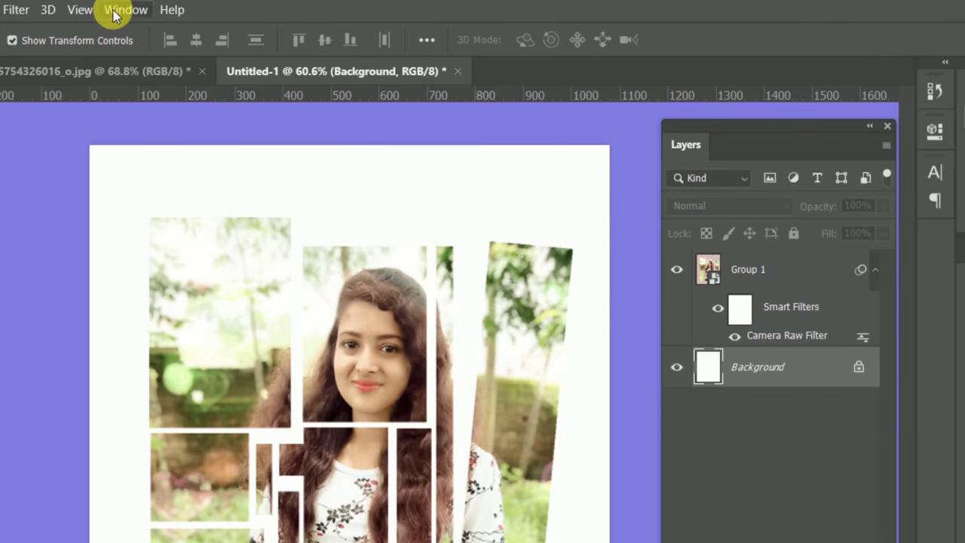
{"action": "left_click", "coordinate": [114, 13]}
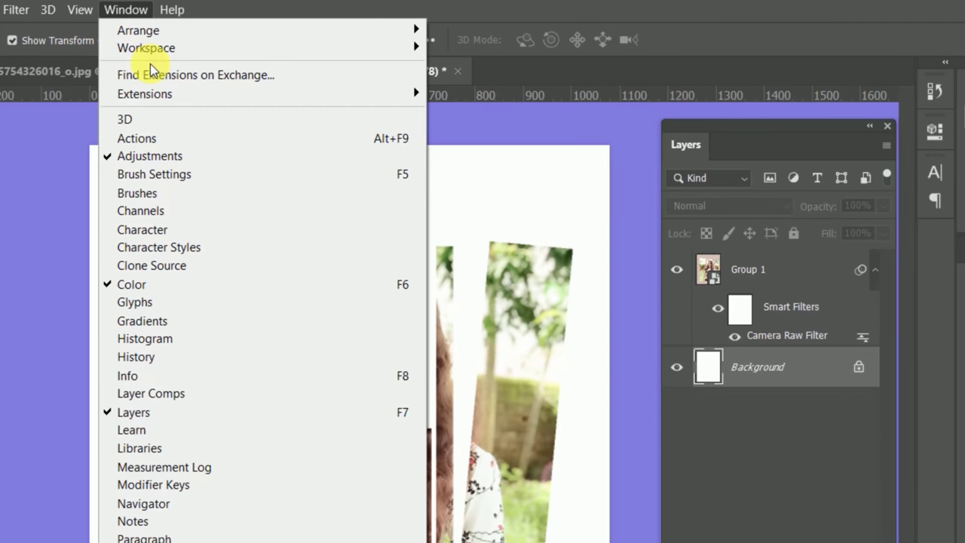
{"action": "left_click", "coordinate": [172, 320]}
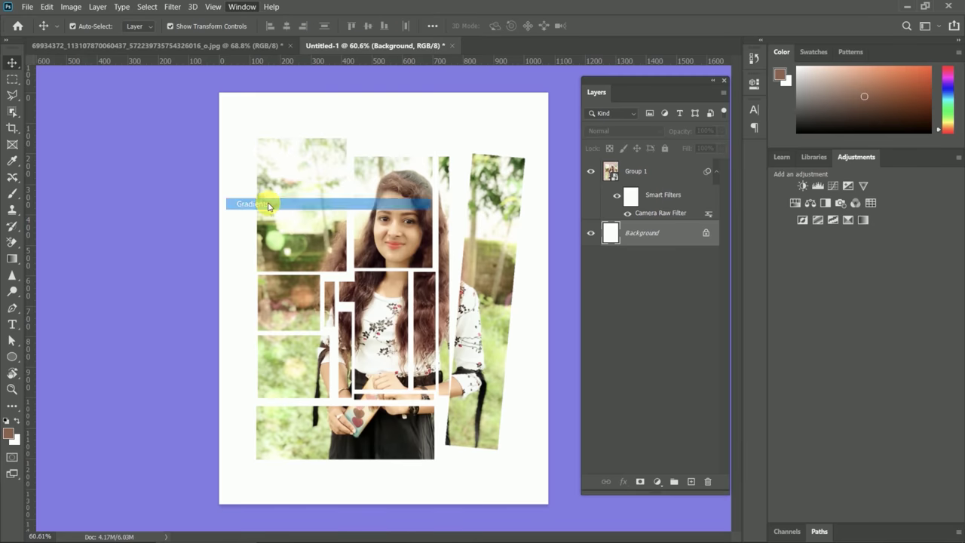
{"action": "scroll", "coordinate": [92, 251], "scroll_direction": "down", "scroll_amount": 3}
{"action": "scroll", "coordinate": [94, 241], "scroll_direction": "down", "scroll_amount": 2}
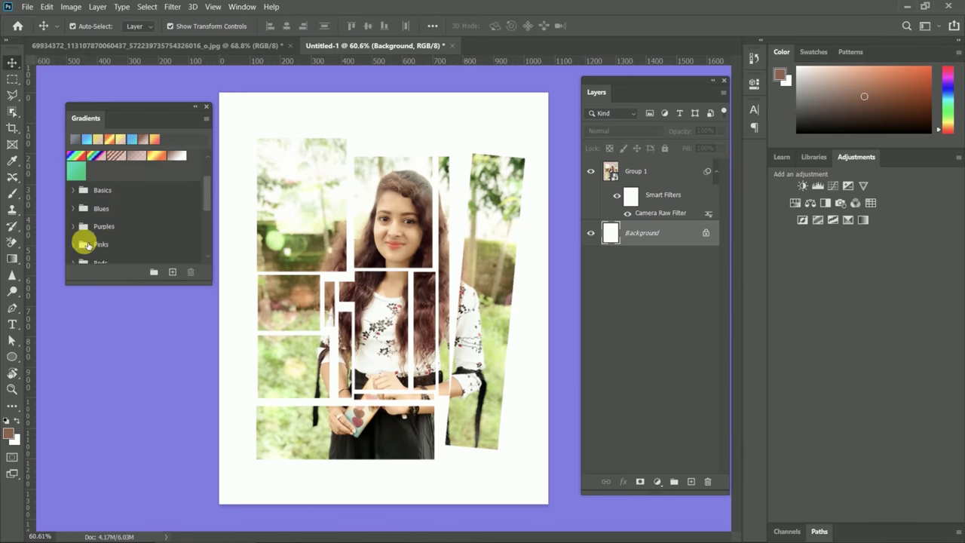
Step: Browse the Purples, Pastels and Neutrals gradient preset folders
{"action": "left_click", "coordinate": [79, 226]}
{"action": "scroll", "coordinate": [120, 196], "scroll_direction": "down", "scroll_amount": 2}
{"action": "left_click", "coordinate": [80, 160]}
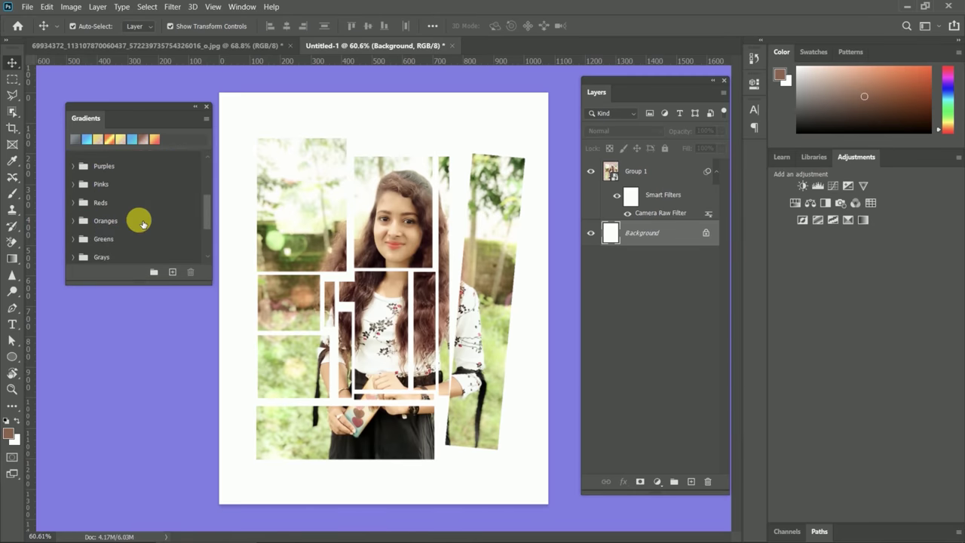
{"action": "scroll", "coordinate": [139, 226], "scroll_direction": "down", "scroll_amount": 1}
{"action": "scroll", "coordinate": [139, 226], "scroll_direction": "down", "scroll_amount": 2}
{"action": "scroll", "coordinate": [139, 227], "scroll_direction": "down", "scroll_amount": 1}
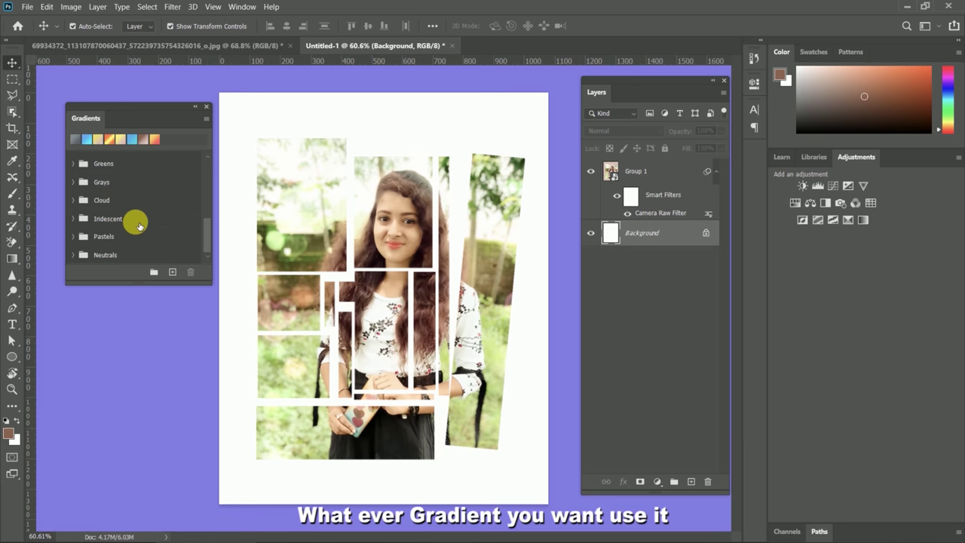
{"action": "left_click", "coordinate": [74, 236]}
{"action": "scroll", "coordinate": [88, 227], "scroll_direction": "down", "scroll_amount": 2}
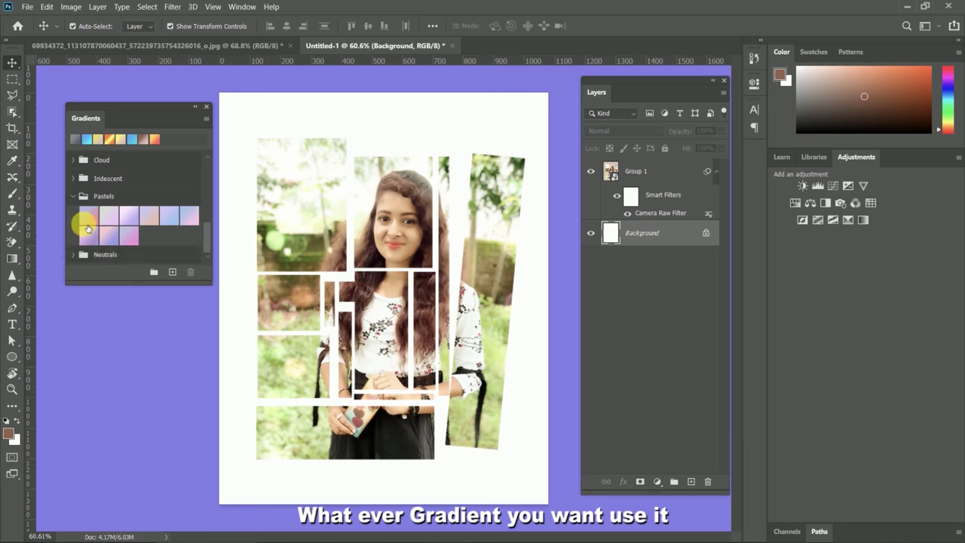
{"action": "left_click", "coordinate": [81, 255]}
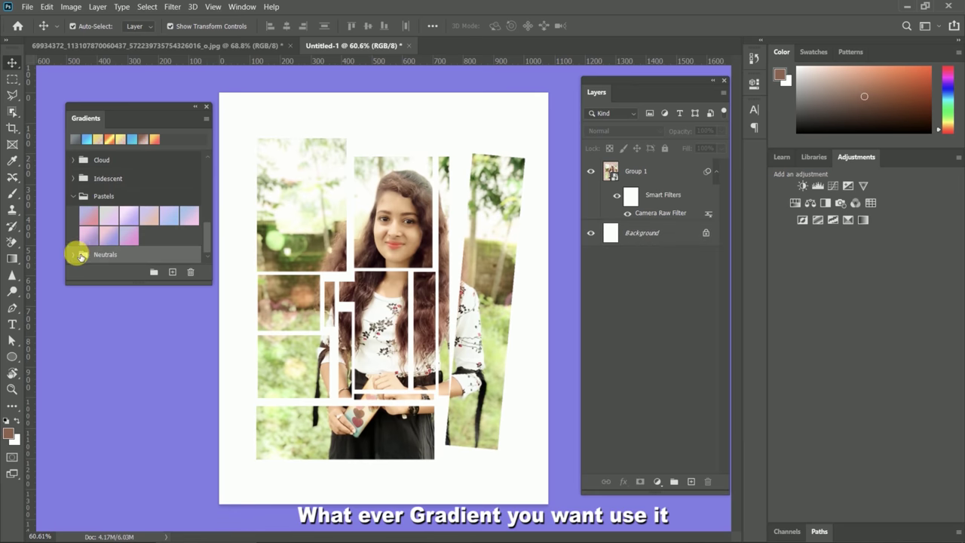
{"action": "left_click", "coordinate": [80, 257]}
{"action": "scroll", "coordinate": [133, 225], "scroll_direction": "up", "scroll_amount": 2}
{"action": "scroll", "coordinate": [120, 229], "scroll_direction": "up", "scroll_amount": 2}
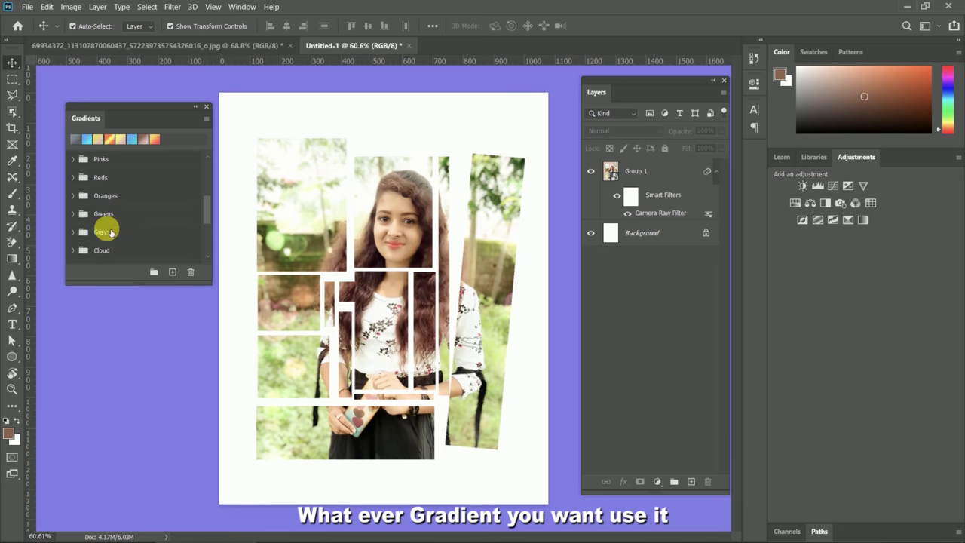
{"action": "scroll", "coordinate": [110, 236], "scroll_direction": "up", "scroll_amount": 1}
Step: From the Pinks folder, choose the soft pink Pink_03 gradient
{"action": "left_click", "coordinate": [73, 175]}
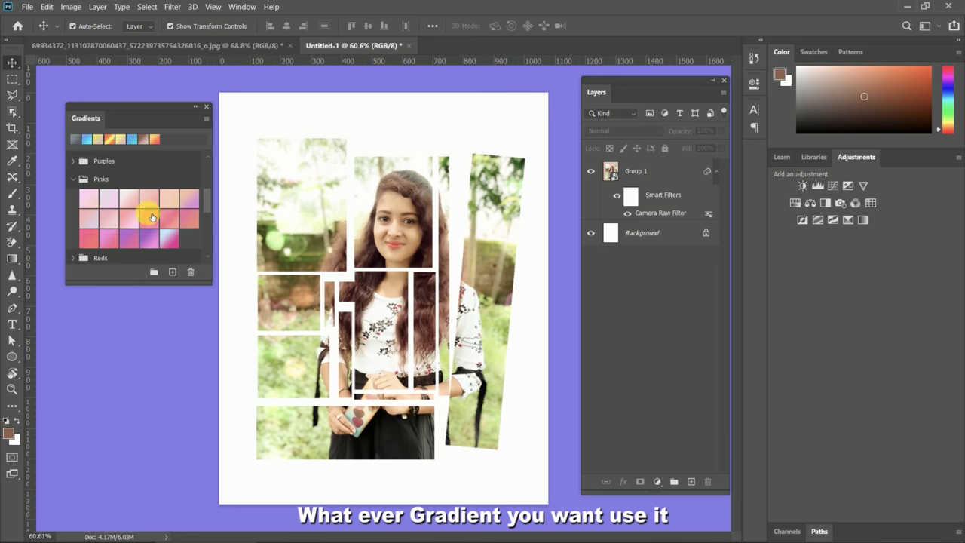
{"action": "left_click", "coordinate": [132, 195]}
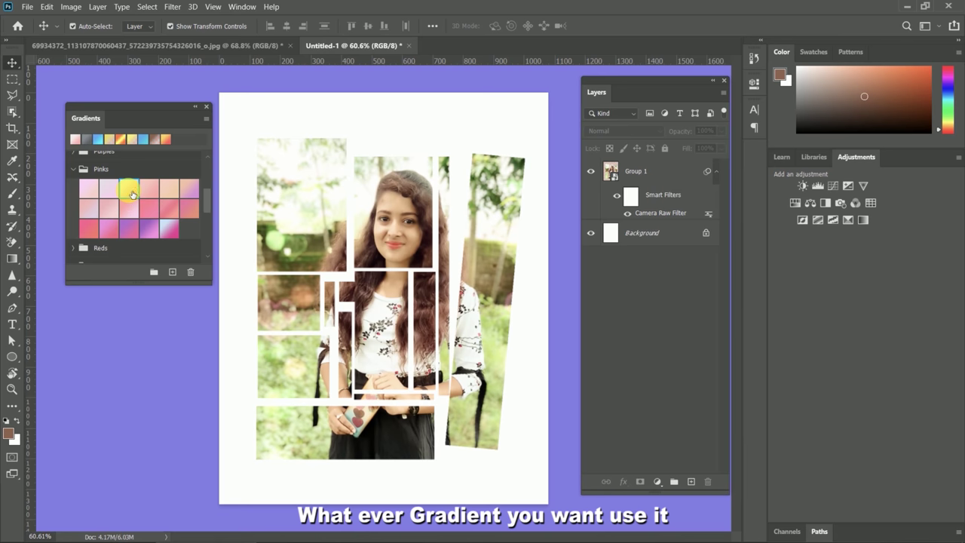
{"action": "double_click", "coordinate": [130, 192]}
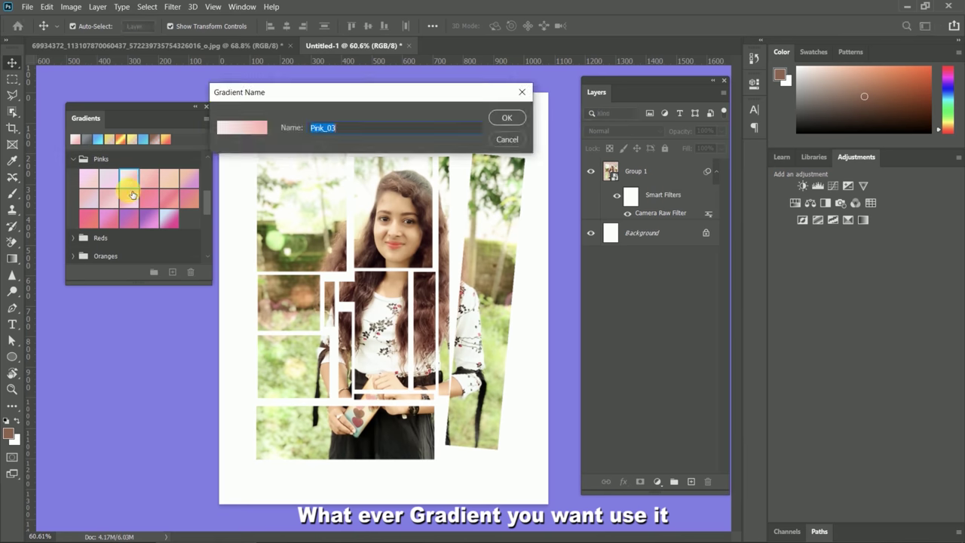
{"action": "left_click", "coordinate": [507, 117]}
{"action": "left_click", "coordinate": [706, 232]}
Step: Fill the page with the pink gradient and recolour its light stop to #ebcaca
{"action": "mouse_move", "coordinate": [126, 182]}
{"action": "left_mouse_down"}
{"action": "mouse_move", "coordinate": [232, 216]}
{"action": "mouse_move", "coordinate": [554, 272]}
{"action": "left_mouse_up"}
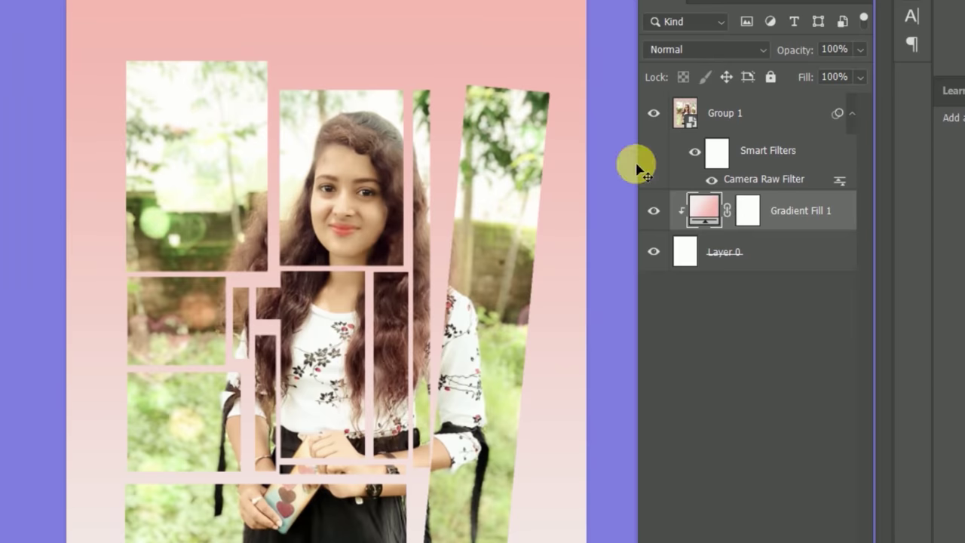
{"action": "double_click", "coordinate": [704, 215]}
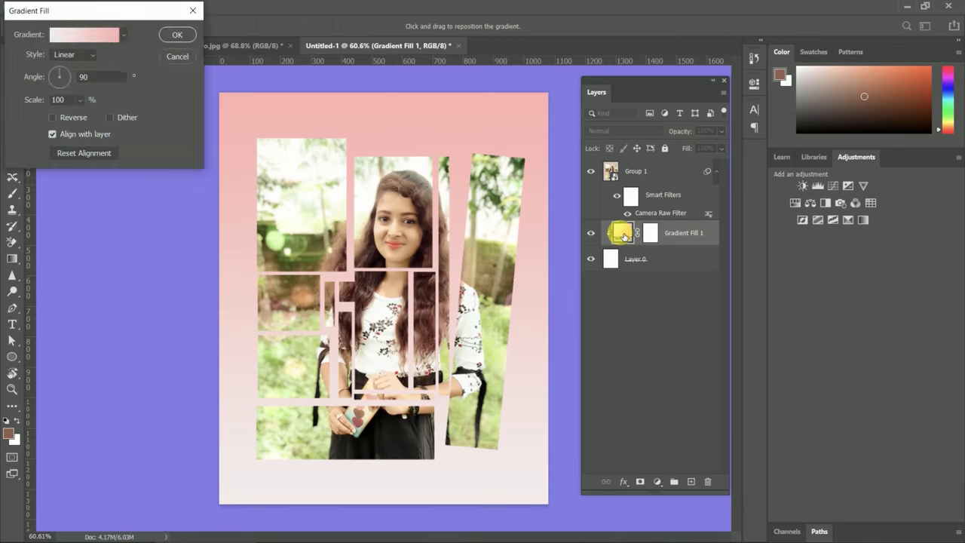
{"action": "left_click", "coordinate": [176, 209]}
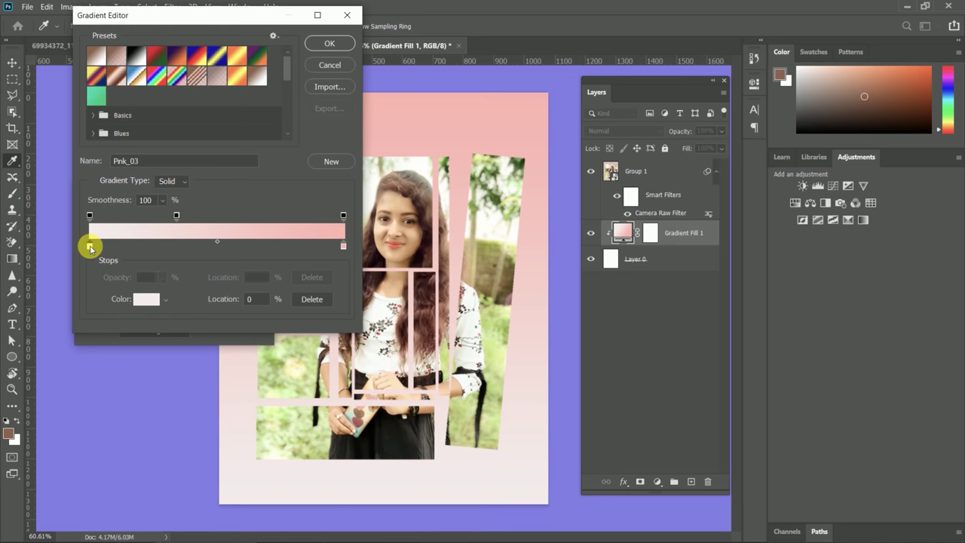
{"action": "double_click", "coordinate": [90, 247]}
{"action": "left_click", "coordinate": [668, 81]}
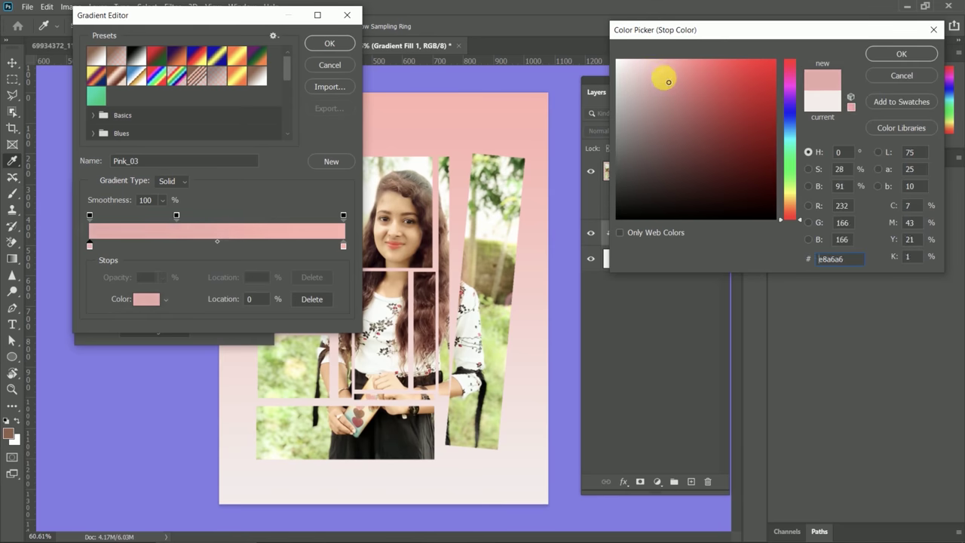
{"action": "left_click_drag", "start_coordinate": [667, 81], "coordinate": [679, 117]}
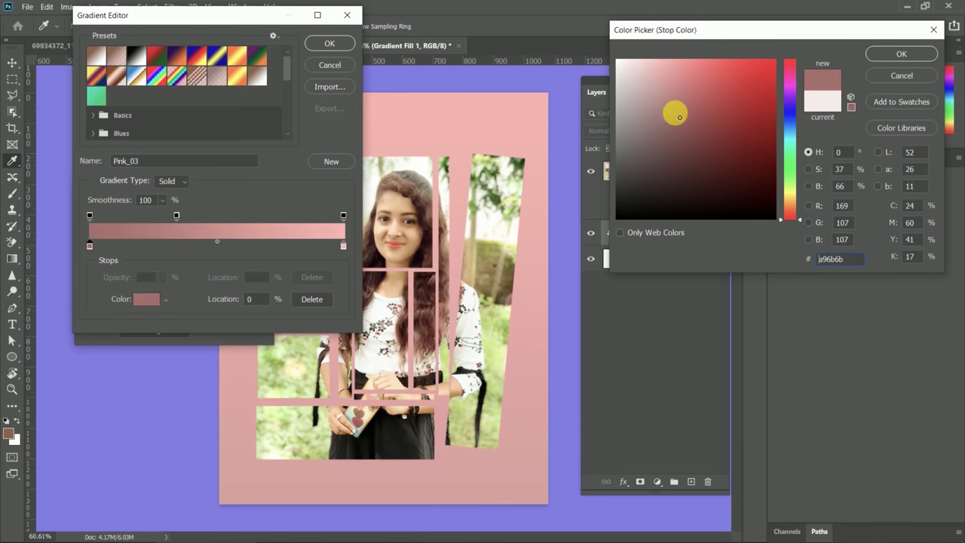
{"action": "left_click_drag", "start_coordinate": [679, 117], "coordinate": [642, 75]}
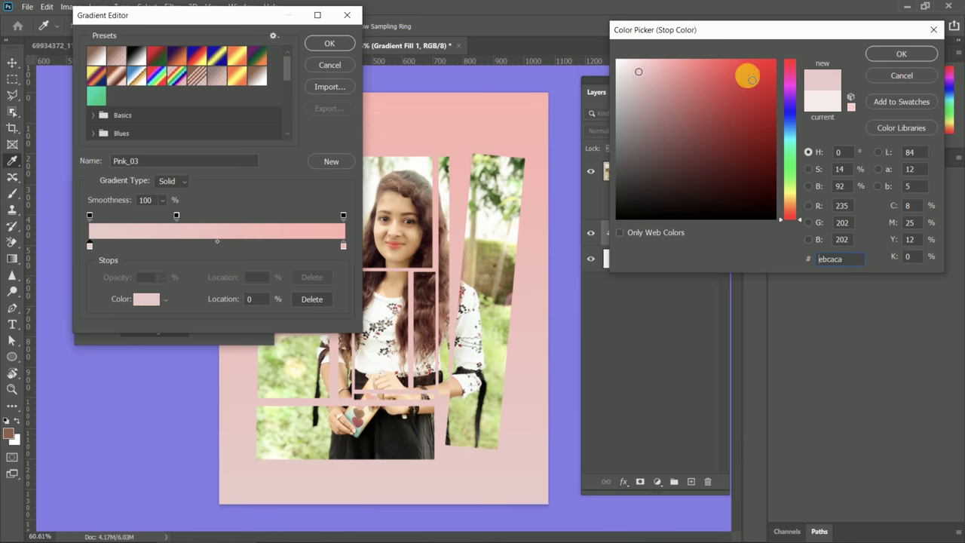
{"action": "left_click", "coordinate": [901, 54]}
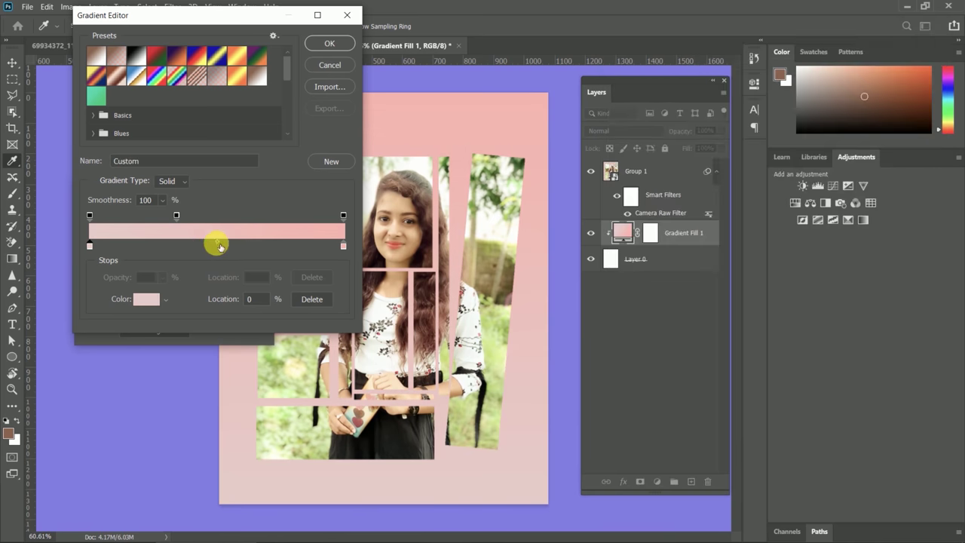
{"action": "left_click", "coordinate": [333, 48]}
{"action": "left_click", "coordinate": [246, 211]}
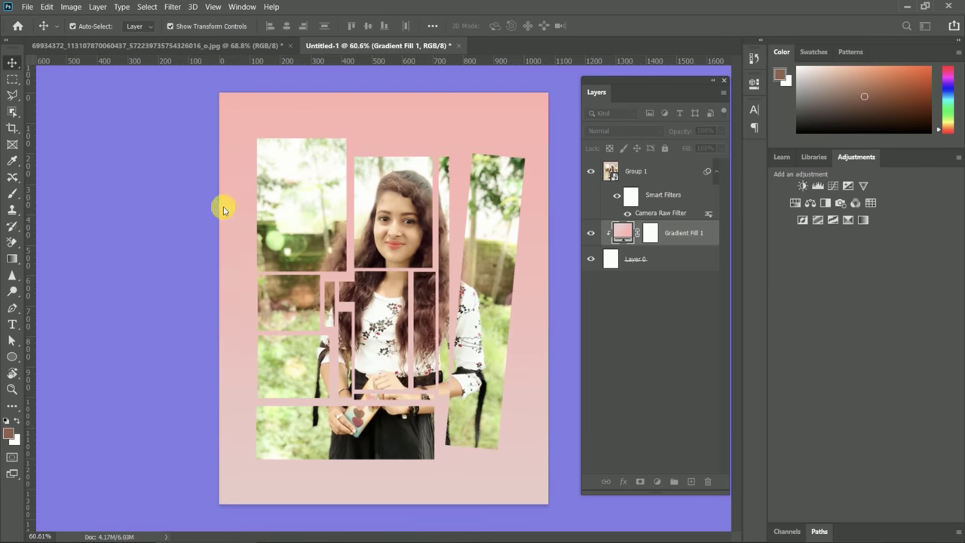